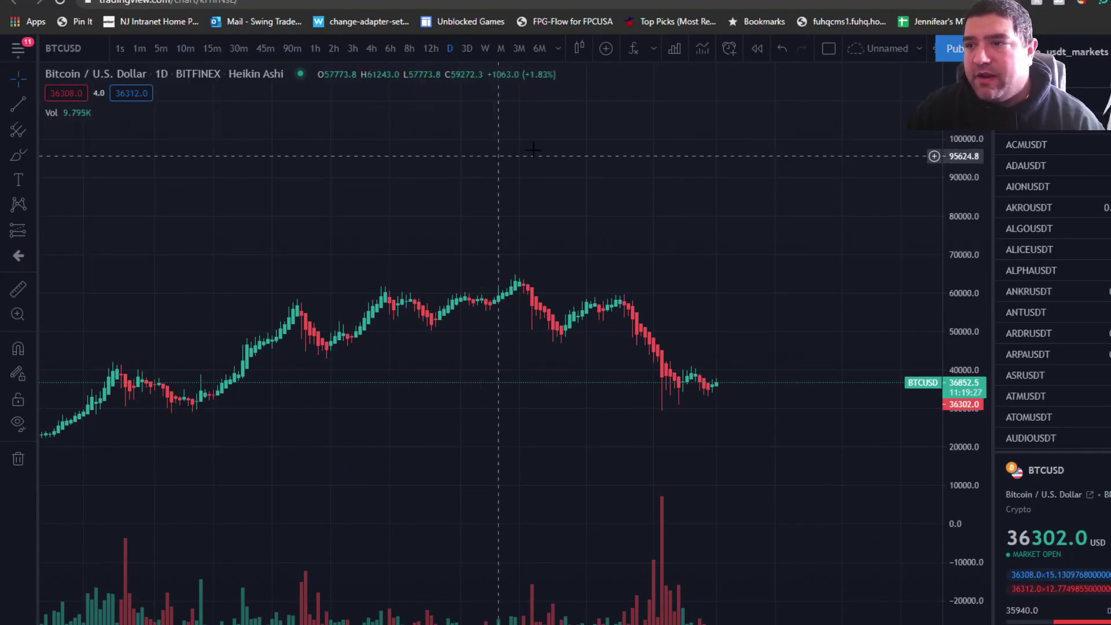
Compress the price scale and zoom out so BTCUSD shows its history back to the earliest daily candles
drag(952, 146, 951, 185)
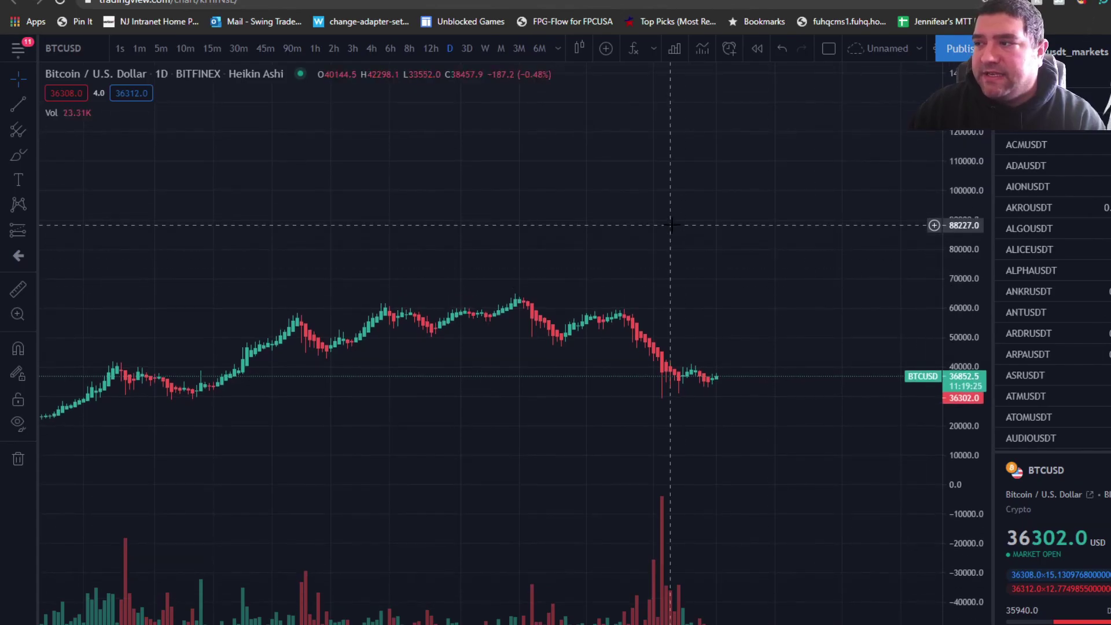
scroll(670, 218, down, 4)
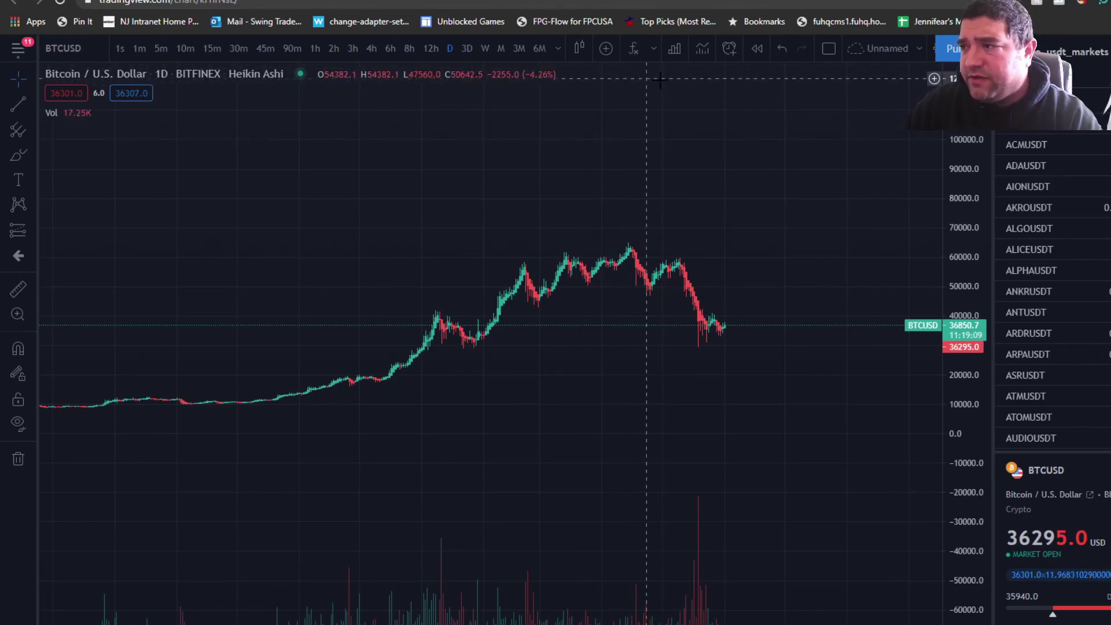
In chart Settings, colour rising candle bodies and borders bright green, with white wicks
right_click(660, 124)
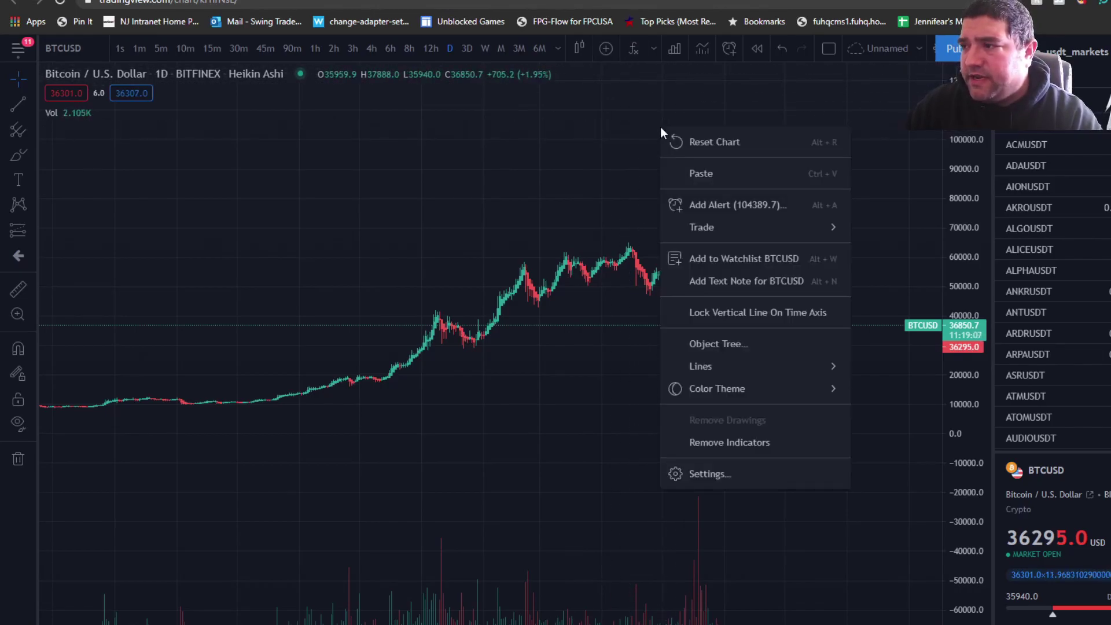
click(721, 477)
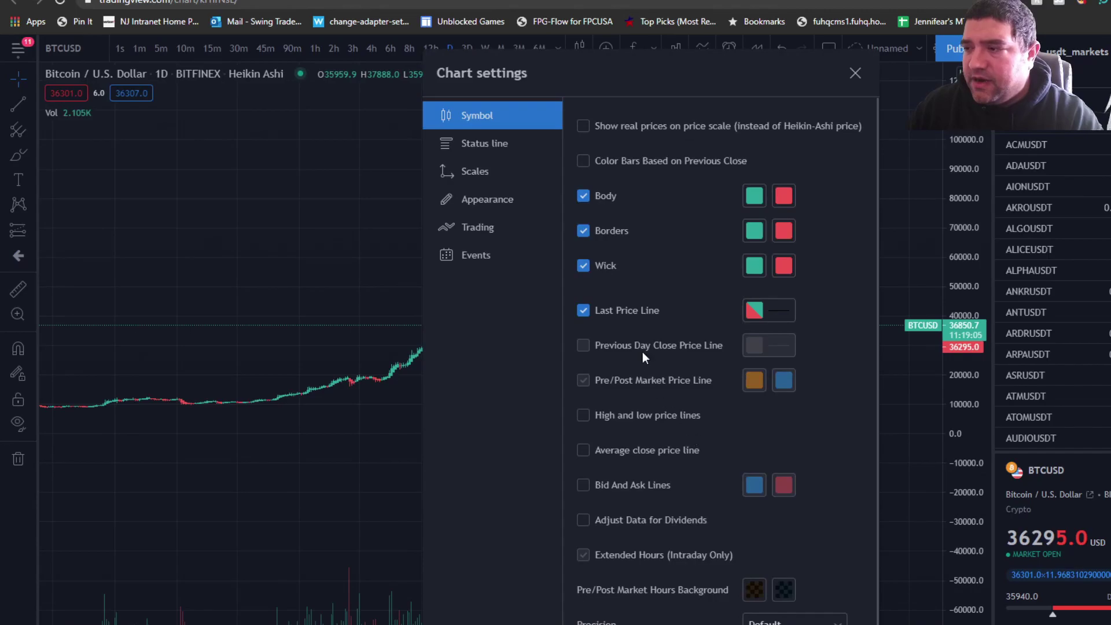
click(755, 196)
click(805, 374)
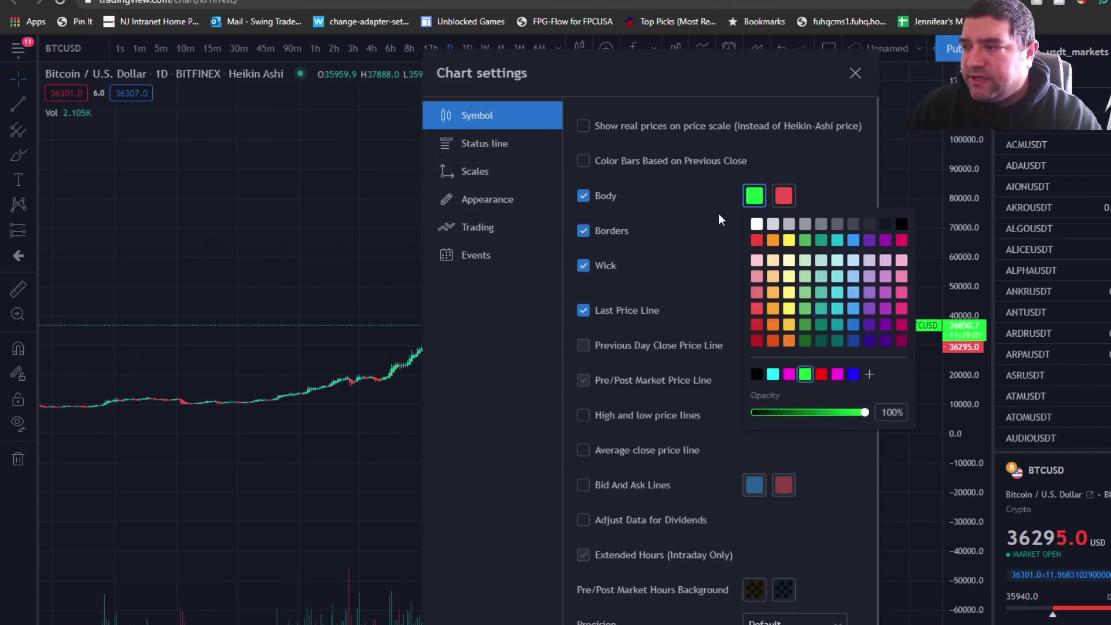
click(717, 213)
click(758, 231)
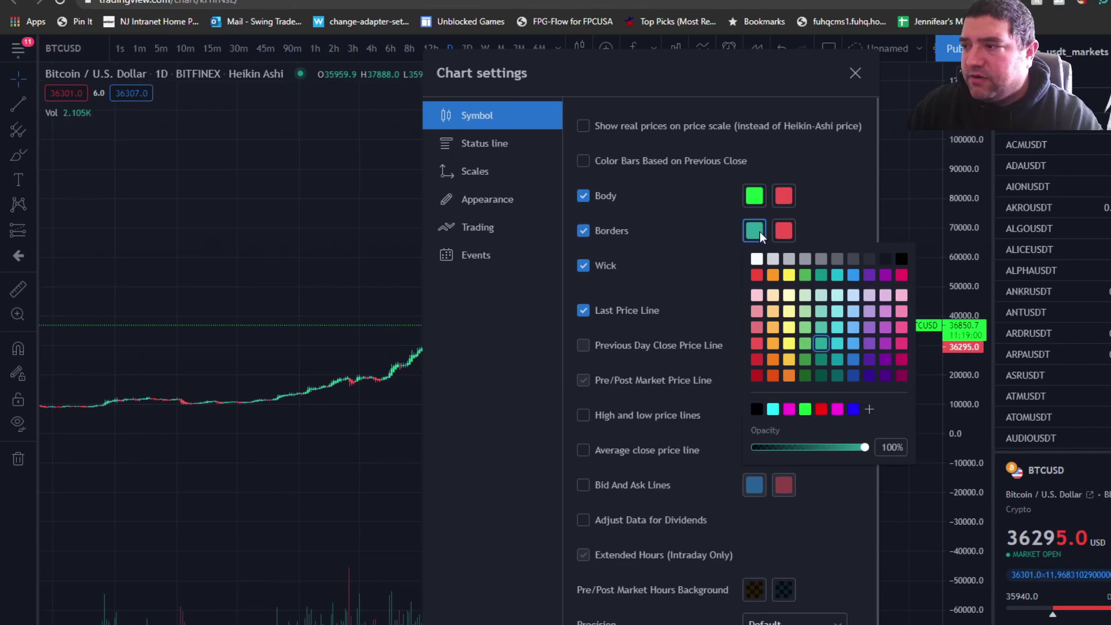
click(805, 409)
click(704, 241)
click(757, 267)
click(755, 294)
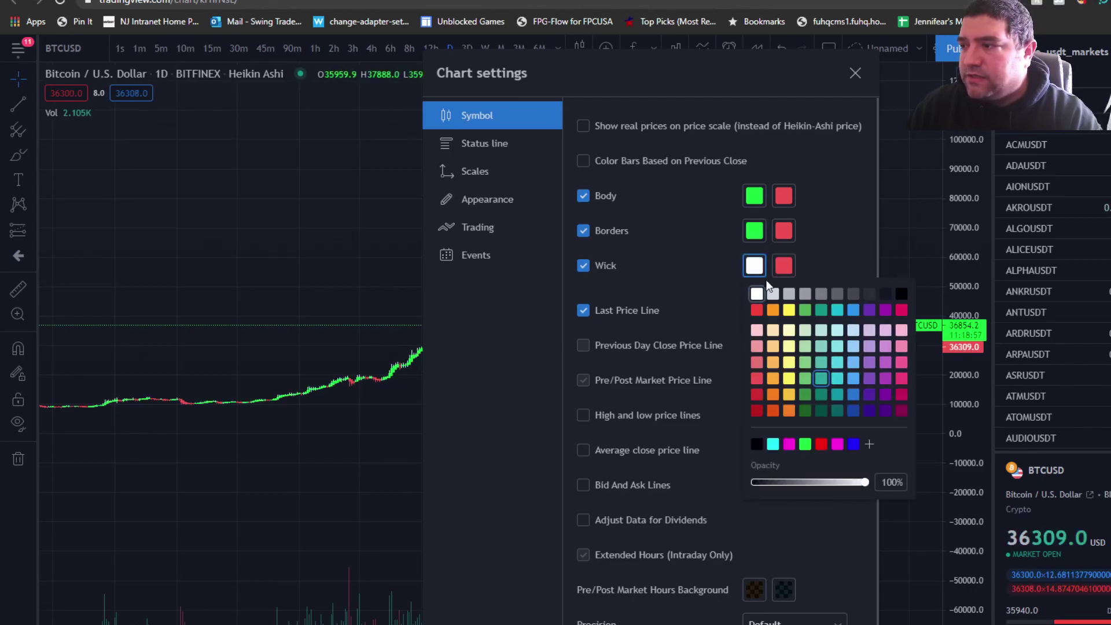
Give falling candles white wicks and bright red borders and bodies, and show real prices on the price scale
click(784, 266)
click(785, 233)
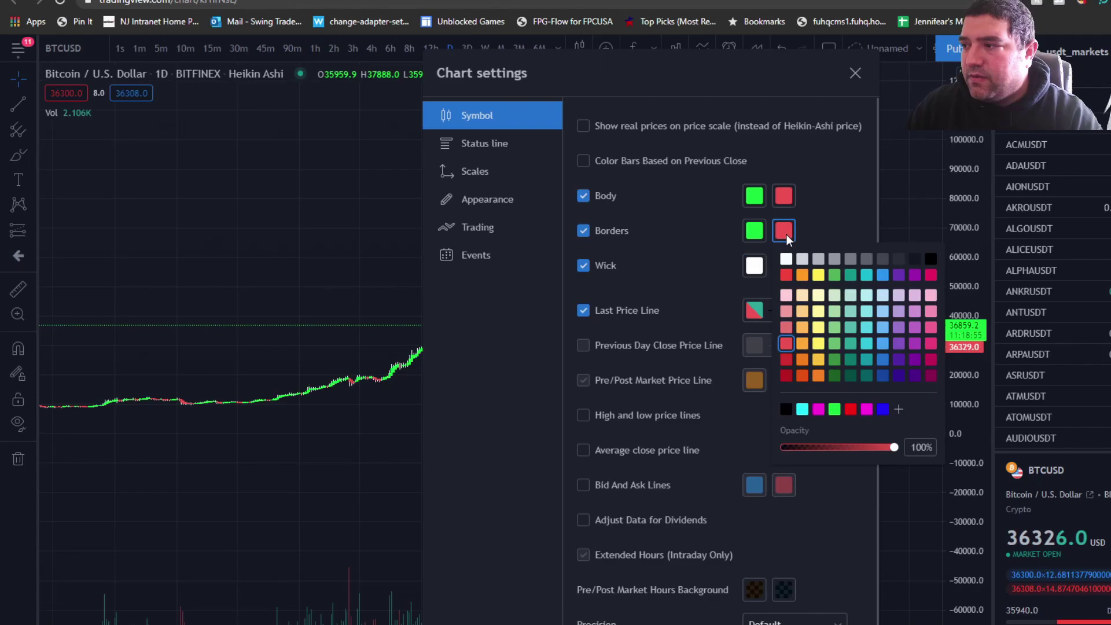
click(848, 409)
click(785, 197)
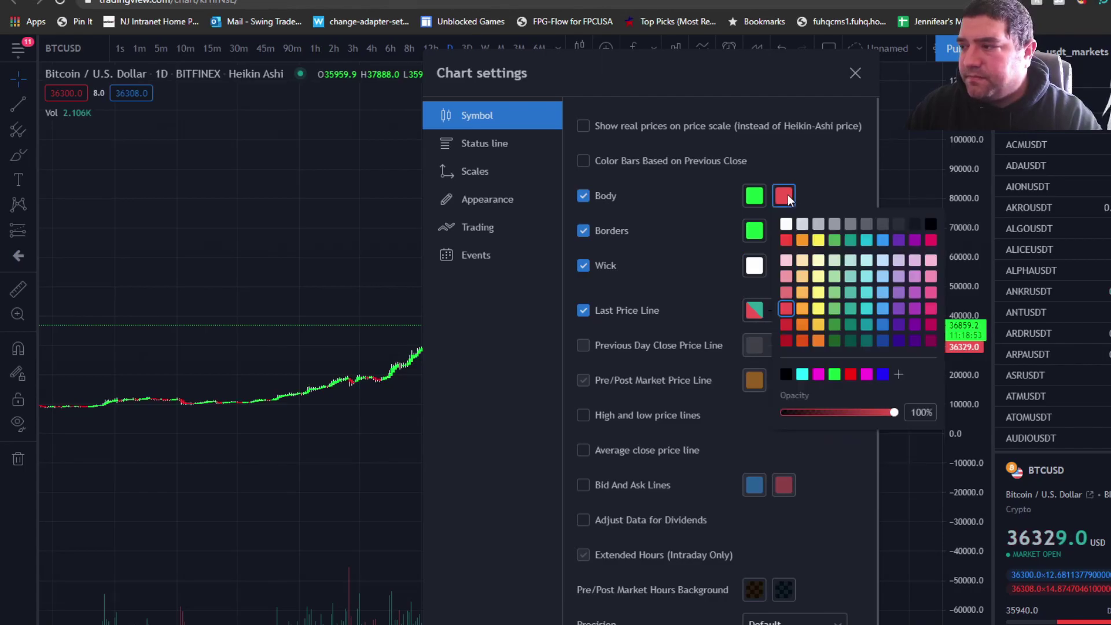
click(849, 376)
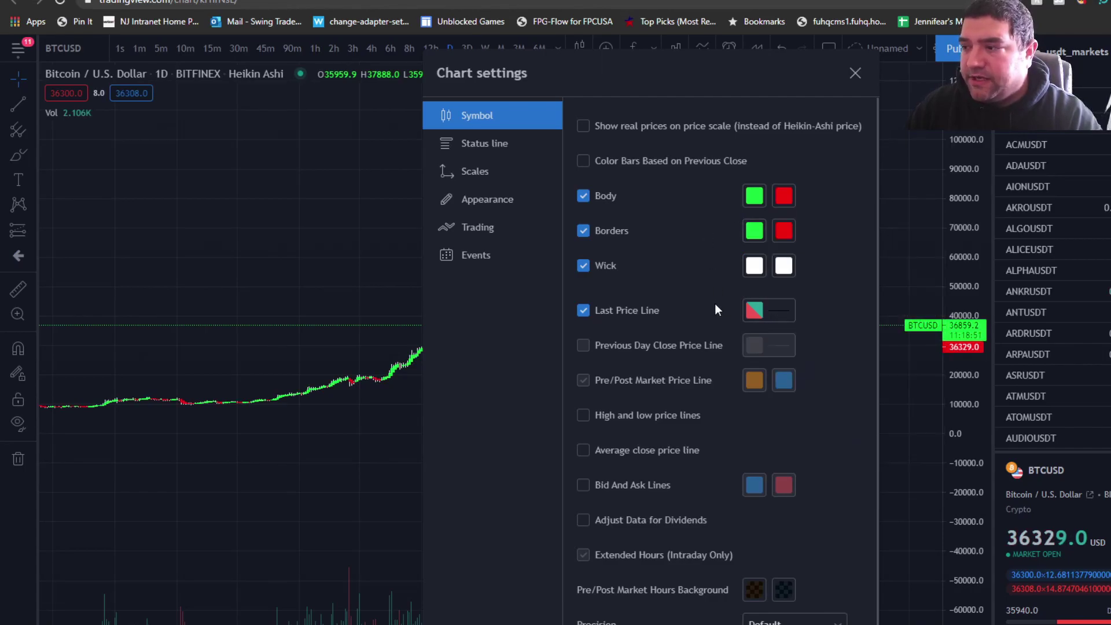
click(664, 127)
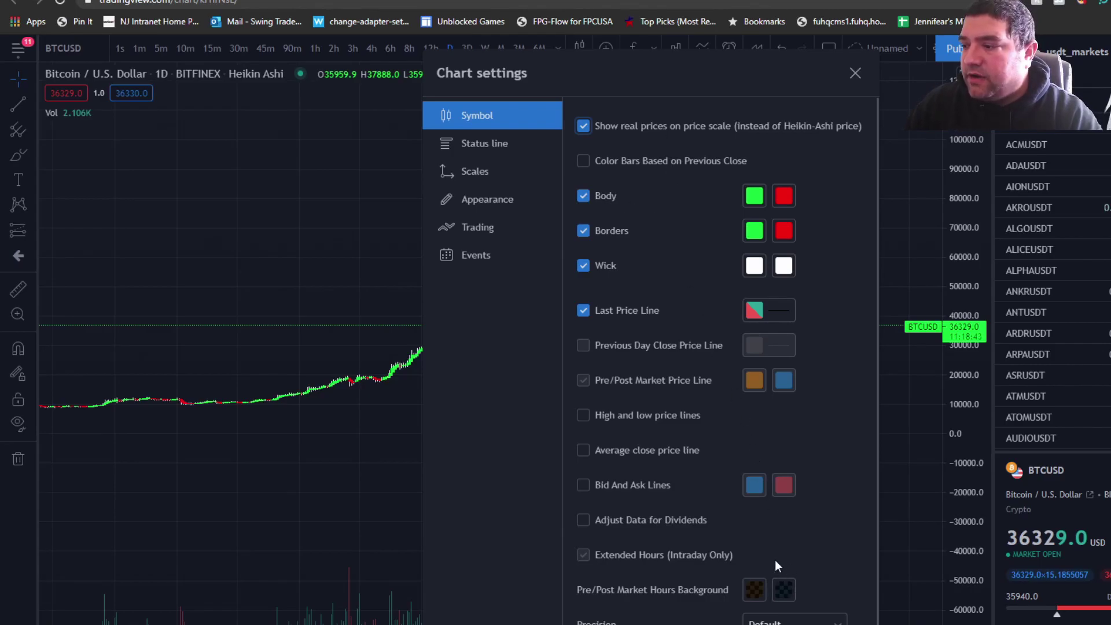
In the Appearance settings, review the vertical and horizontal grid line colour options
click(505, 198)
click(688, 161)
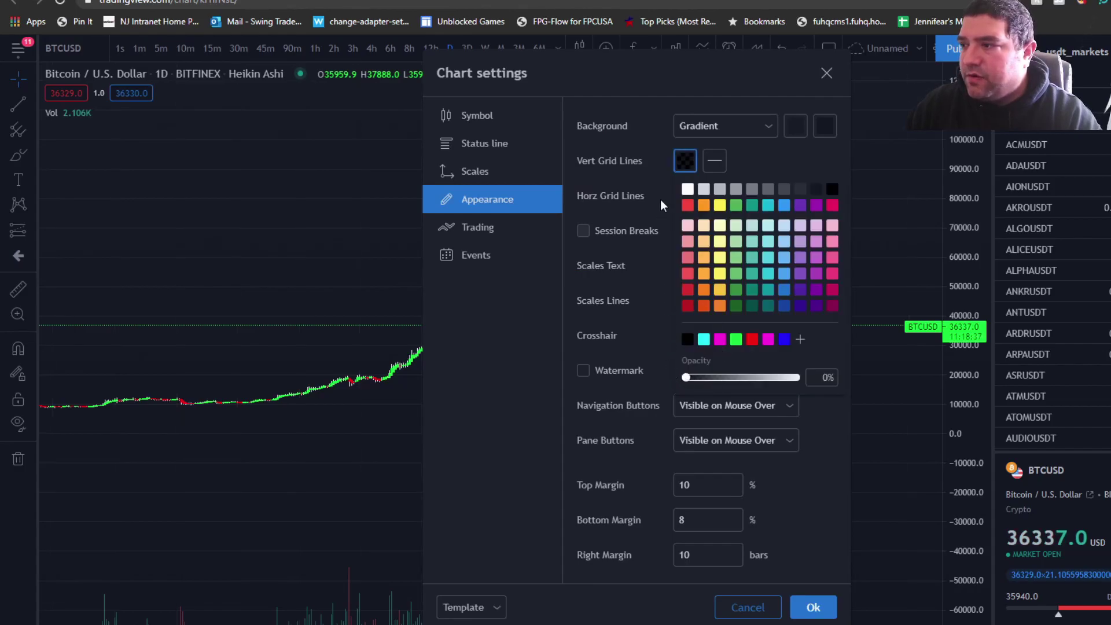
click(686, 207)
click(686, 199)
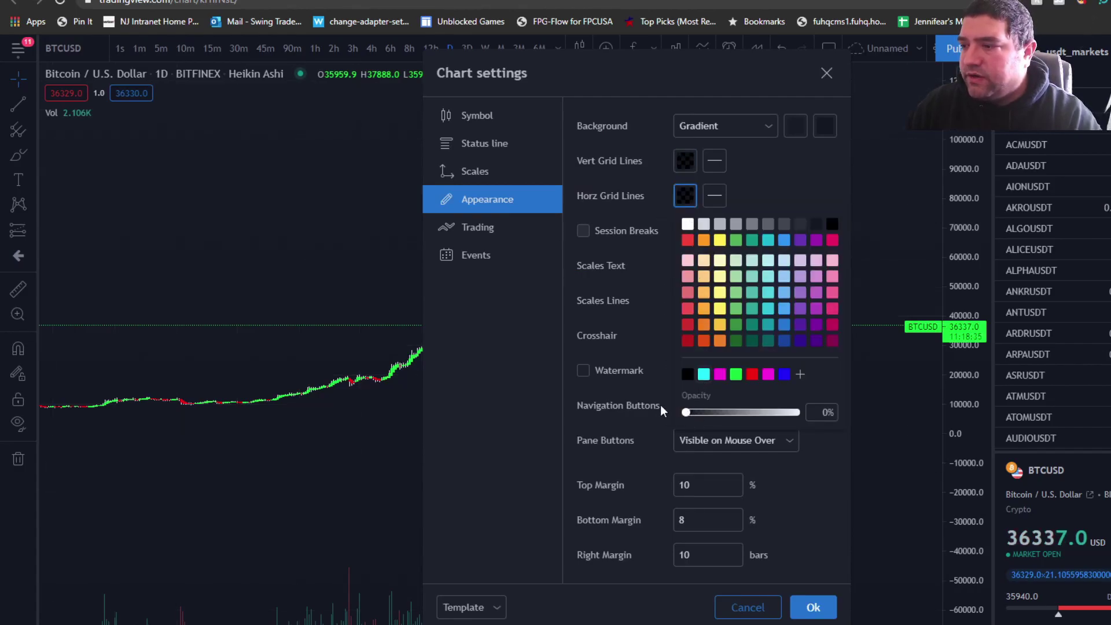
click(666, 197)
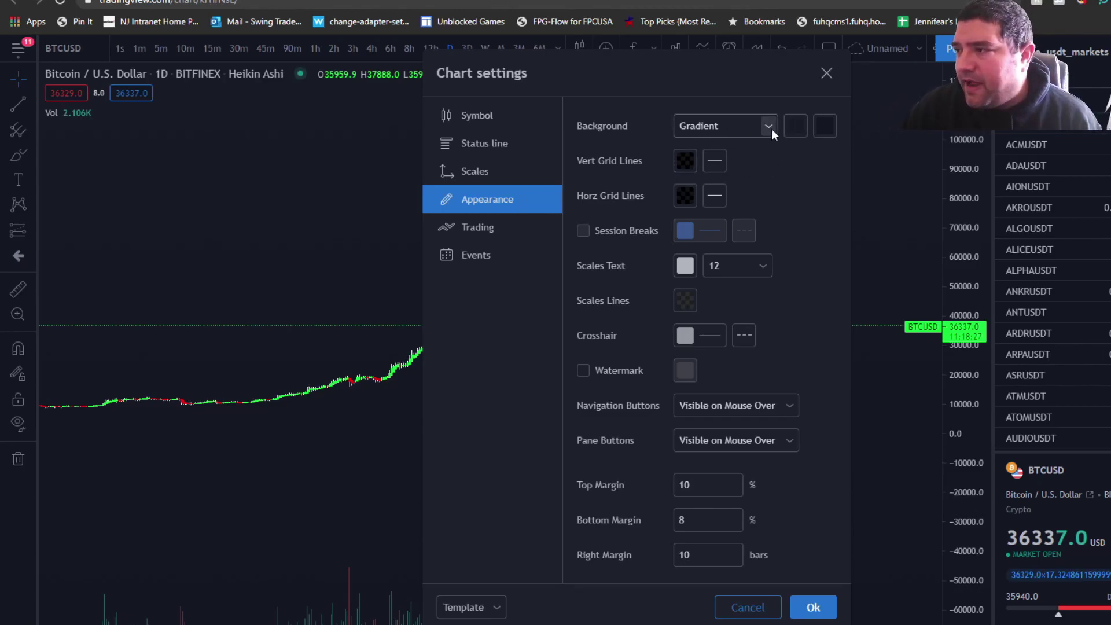
Set the chart background to solid black and apply the settings with Ok
click(796, 126)
click(941, 153)
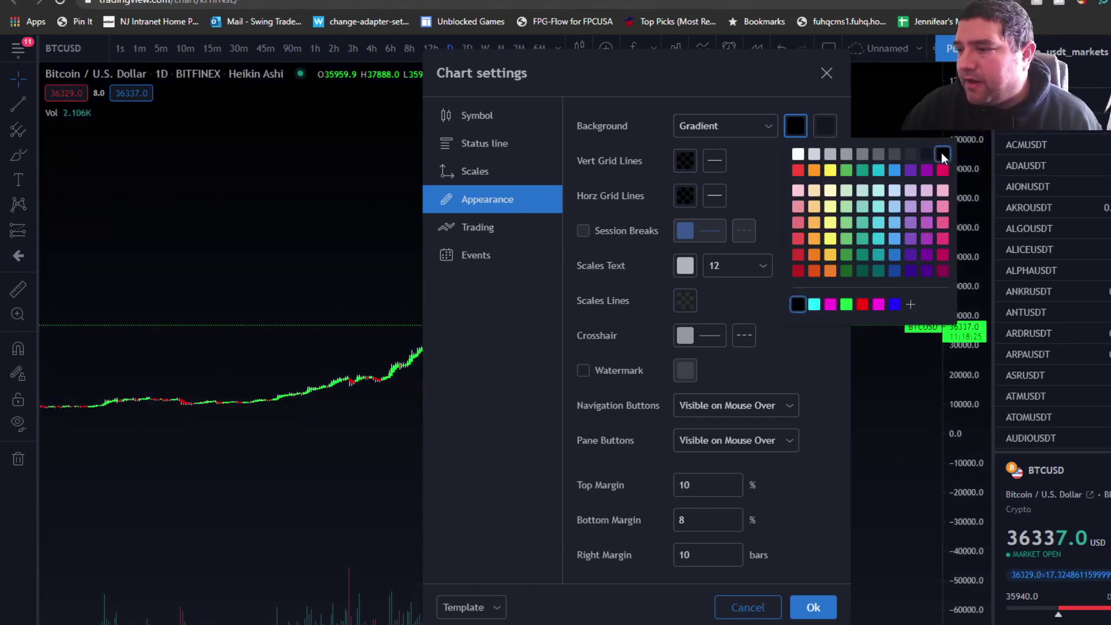
click(793, 302)
click(812, 607)
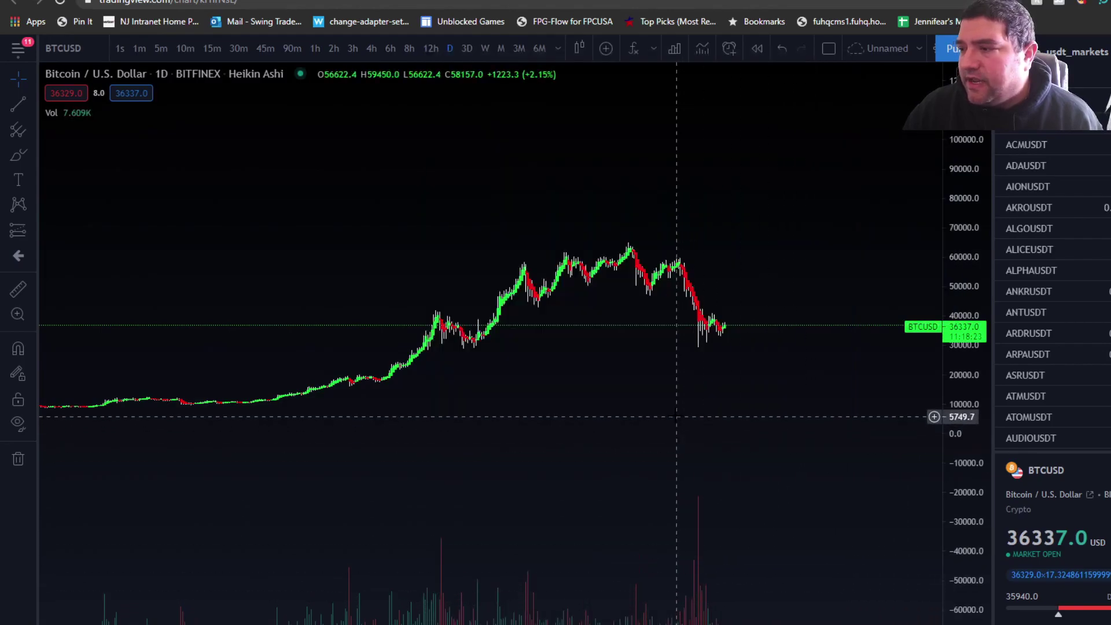
Add the invite-only STP MACD Candles indicator (12 29 9 close) in its own pane below the chart
scroll(532, 397, up, 4)
scroll(525, 354, down, 4)
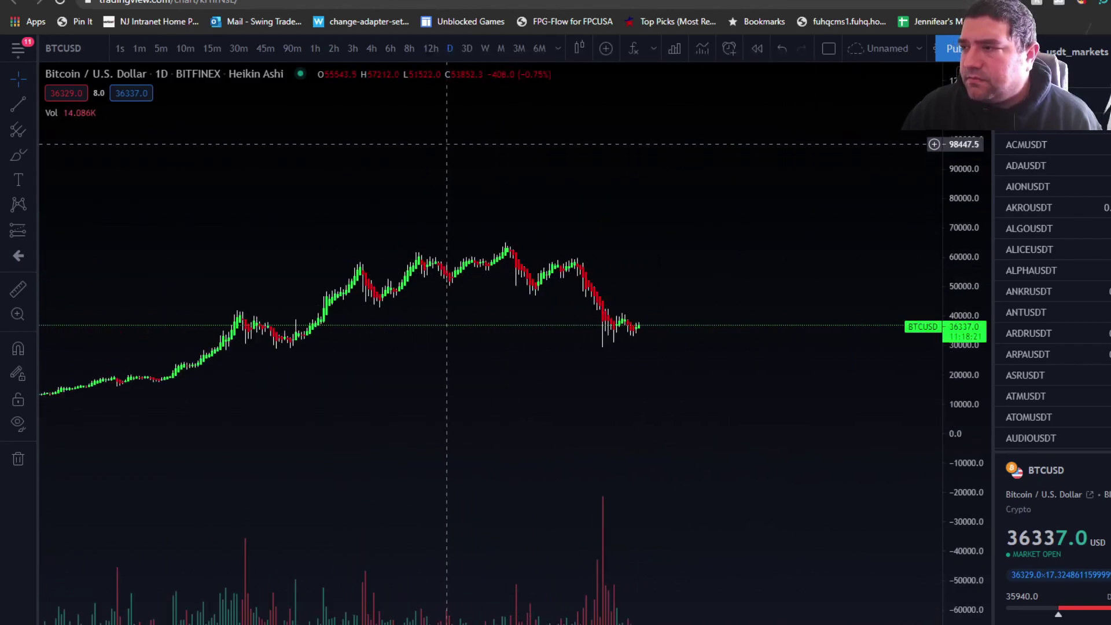
click(636, 51)
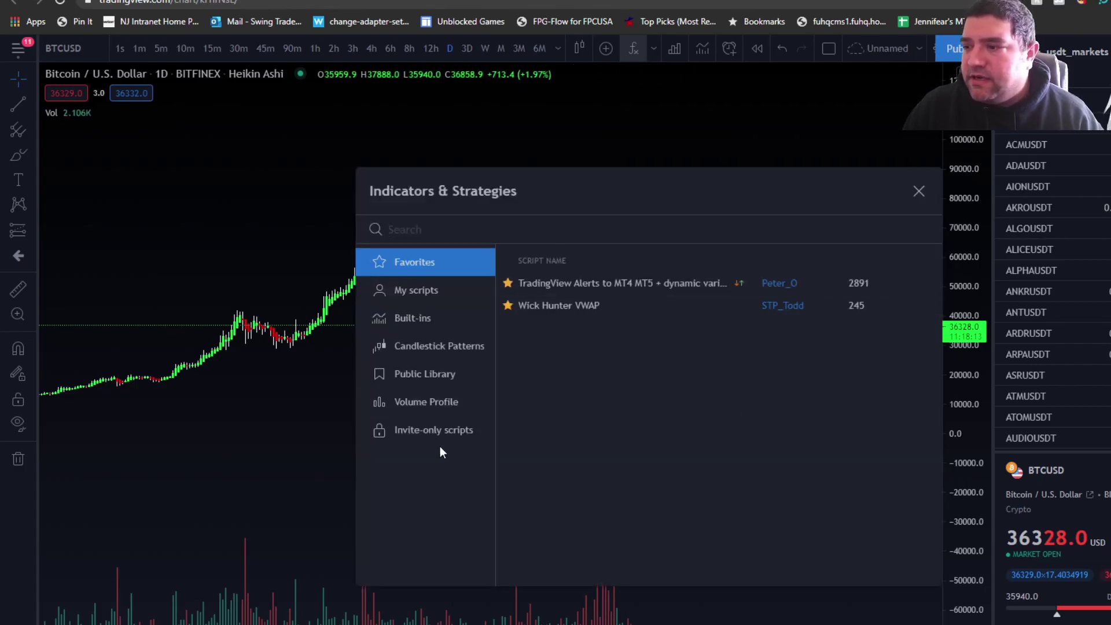
click(435, 443)
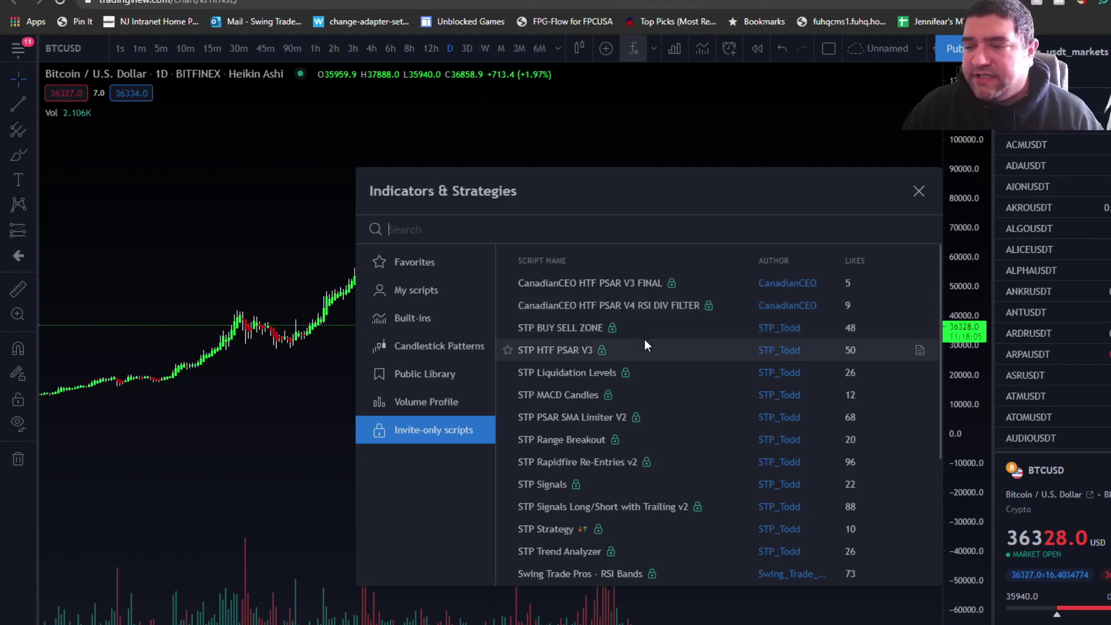
click(571, 395)
click(918, 191)
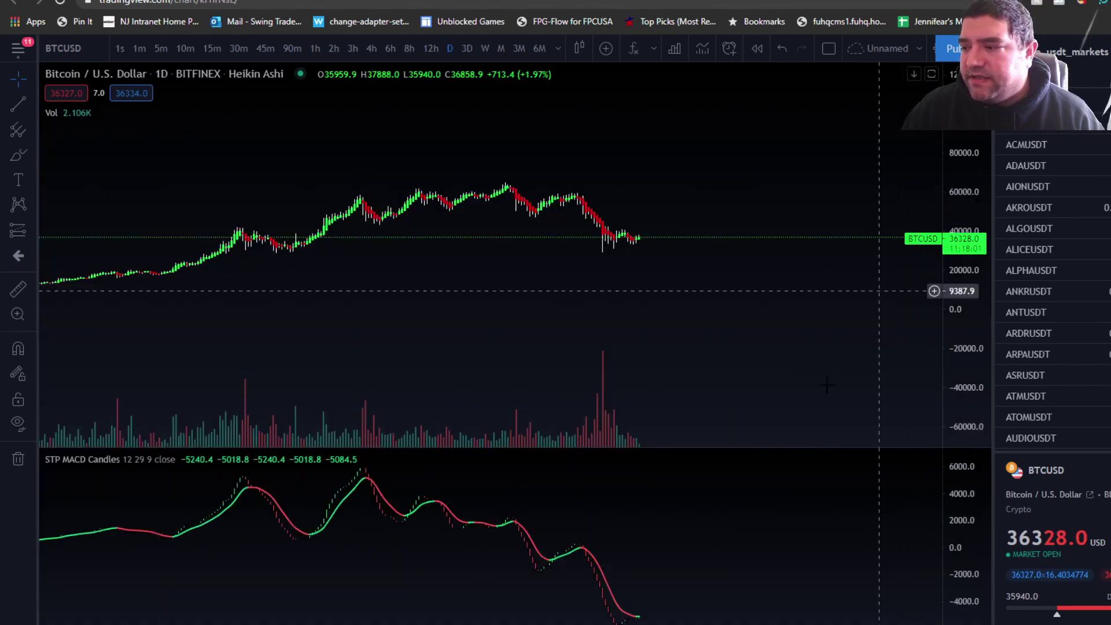
scroll(512, 538, up, 2)
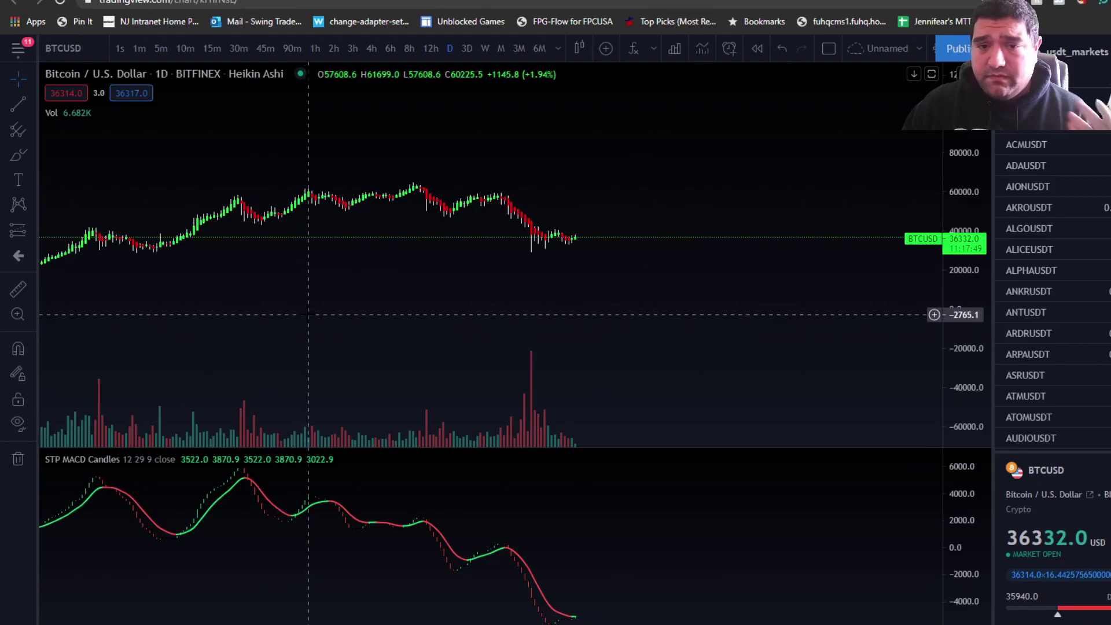
scroll(309, 313, down, 4)
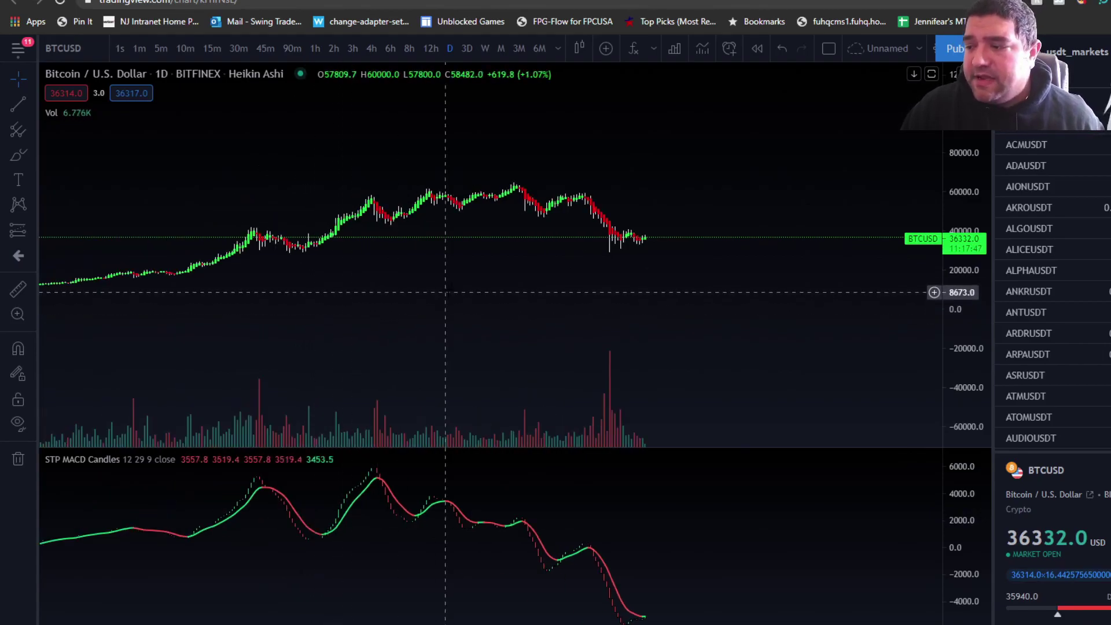
Add the invite-only STP BUY SELL ZONE indicator onto the BTCUSD price chart
click(634, 50)
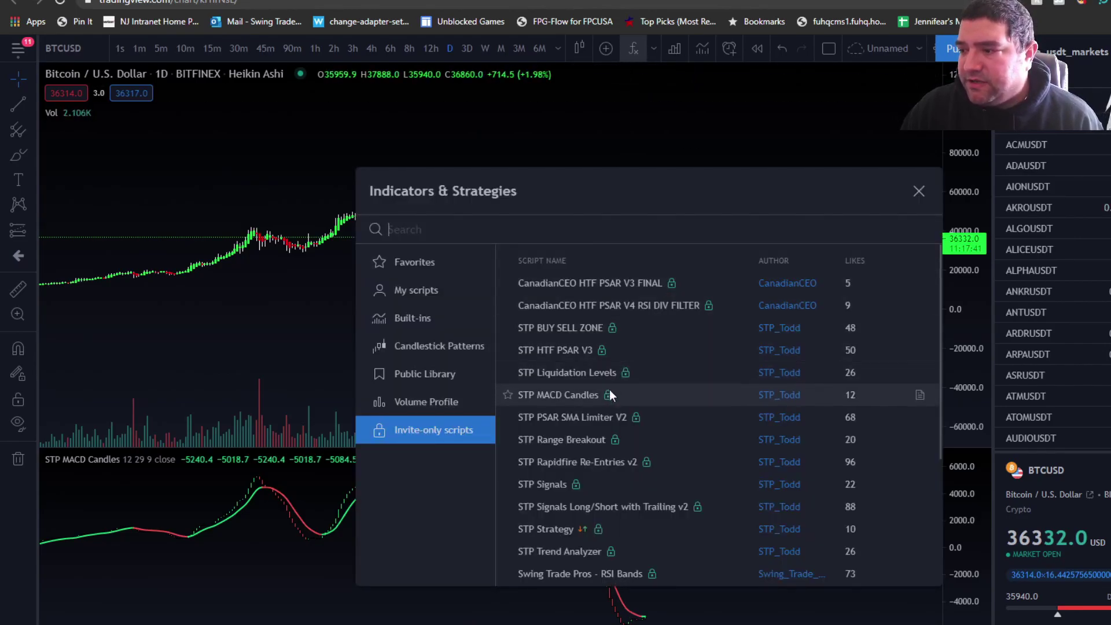
scroll(609, 392, down, 1)
scroll(609, 391, down, 2)
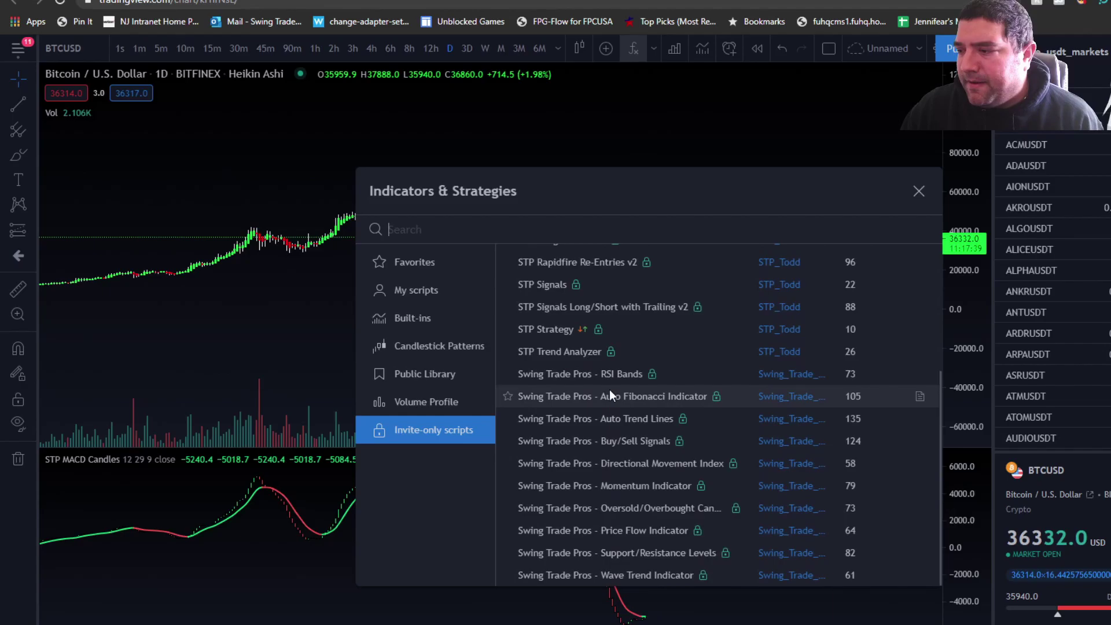
scroll(609, 390, up, 3)
click(574, 327)
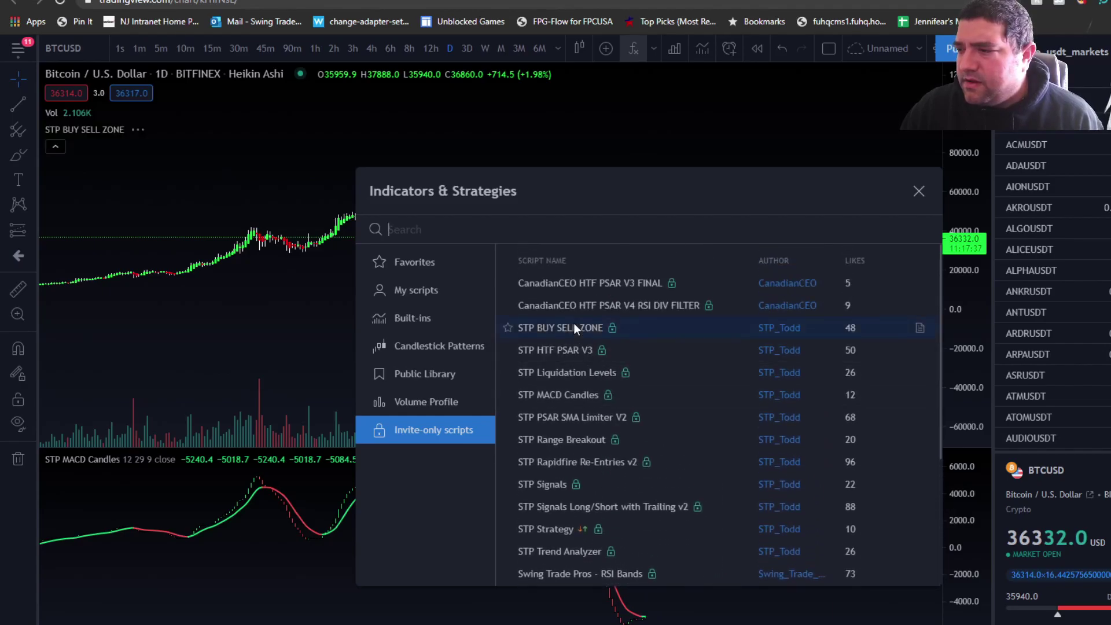
Rescale and pan the chart to enlarge recent daily candles showing the yellow buy/sell zone colouring
click(918, 190)
scroll(836, 263, down, 3)
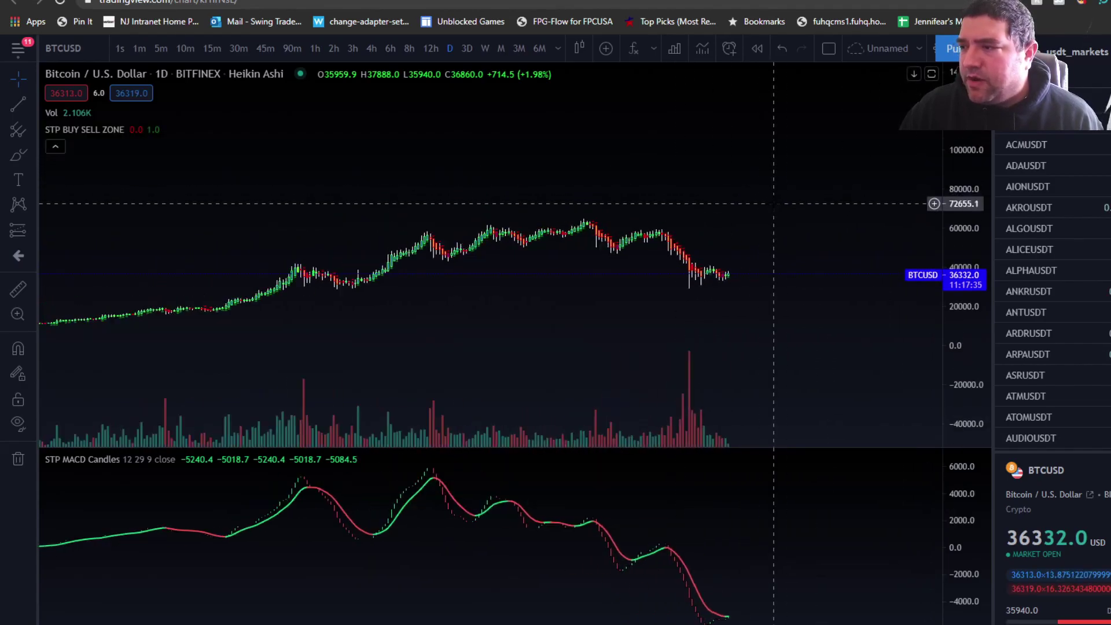
drag(974, 346, 974, 146)
drag(587, 166, 620, 166)
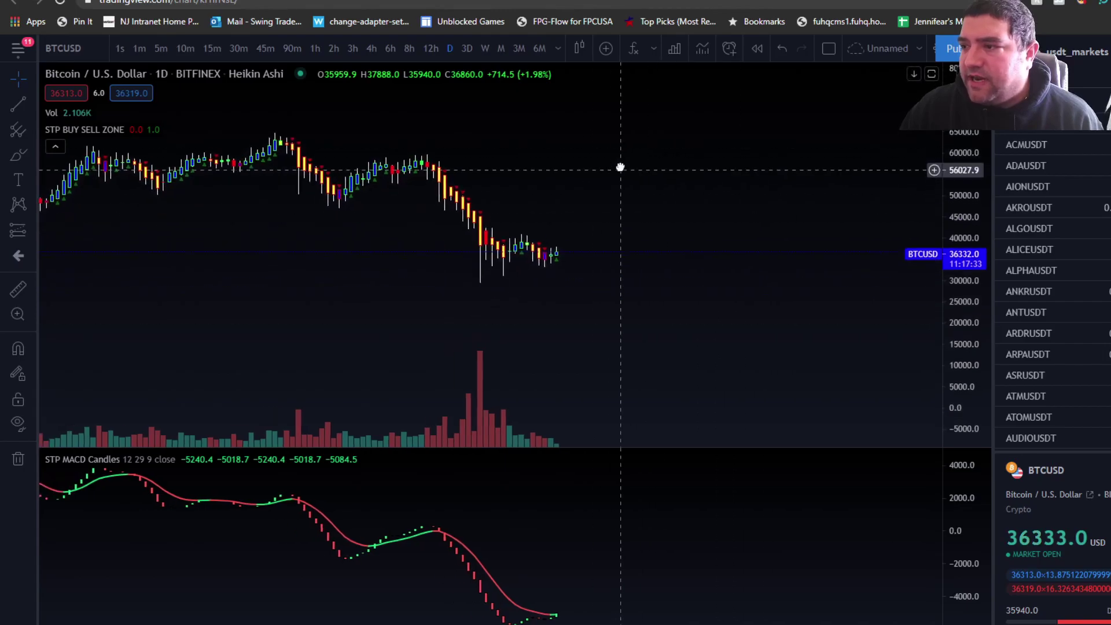
scroll(558, 268, up, 2)
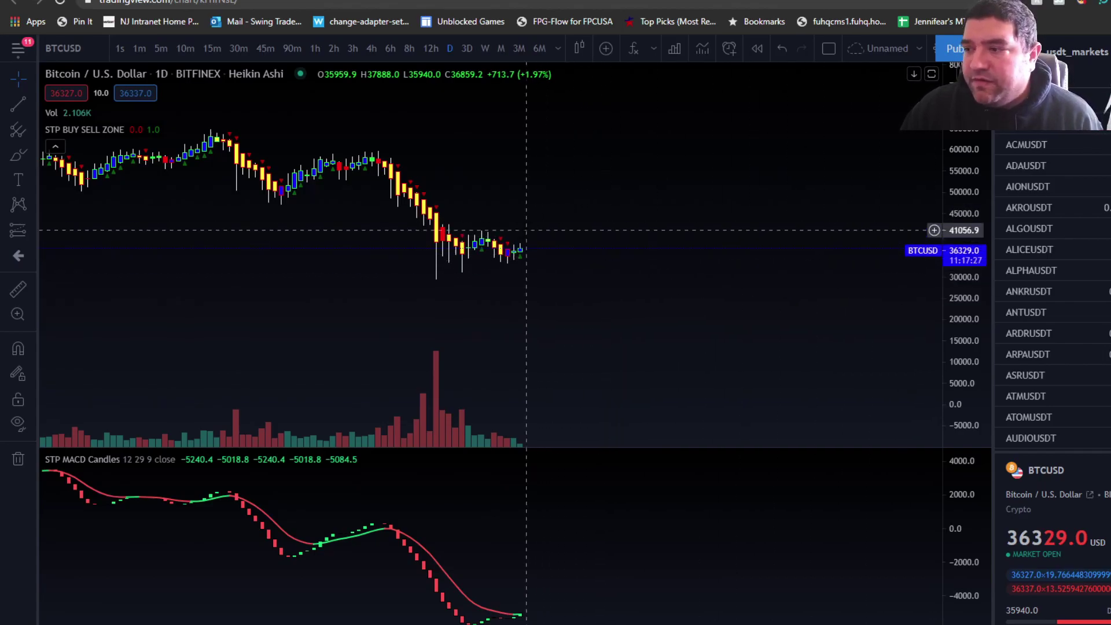
drag(502, 287, 539, 263)
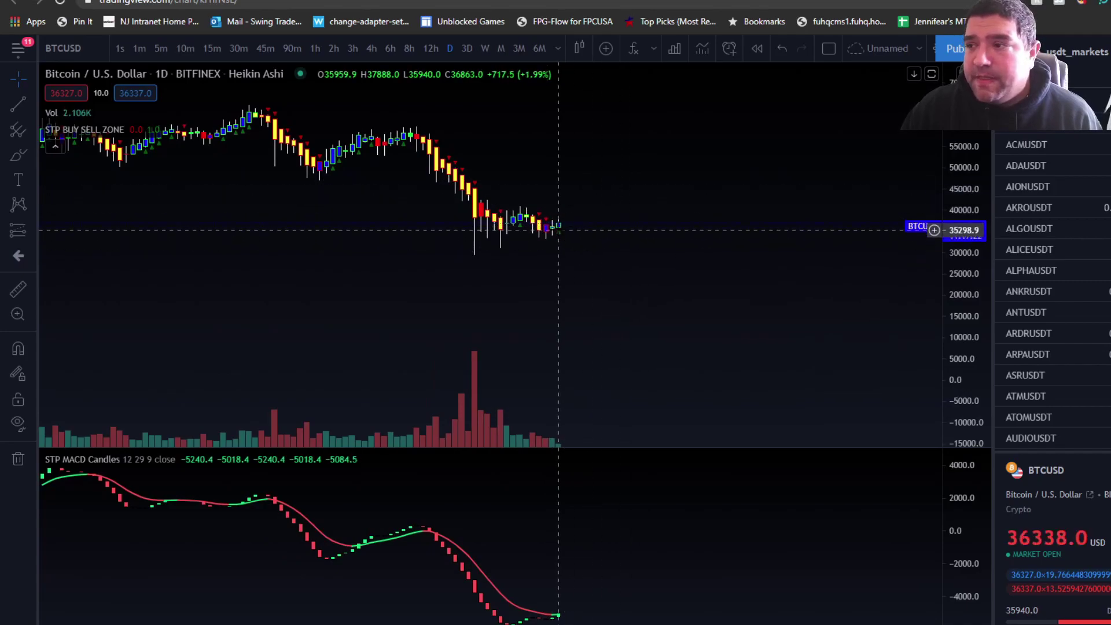
drag(439, 190, 452, 225)
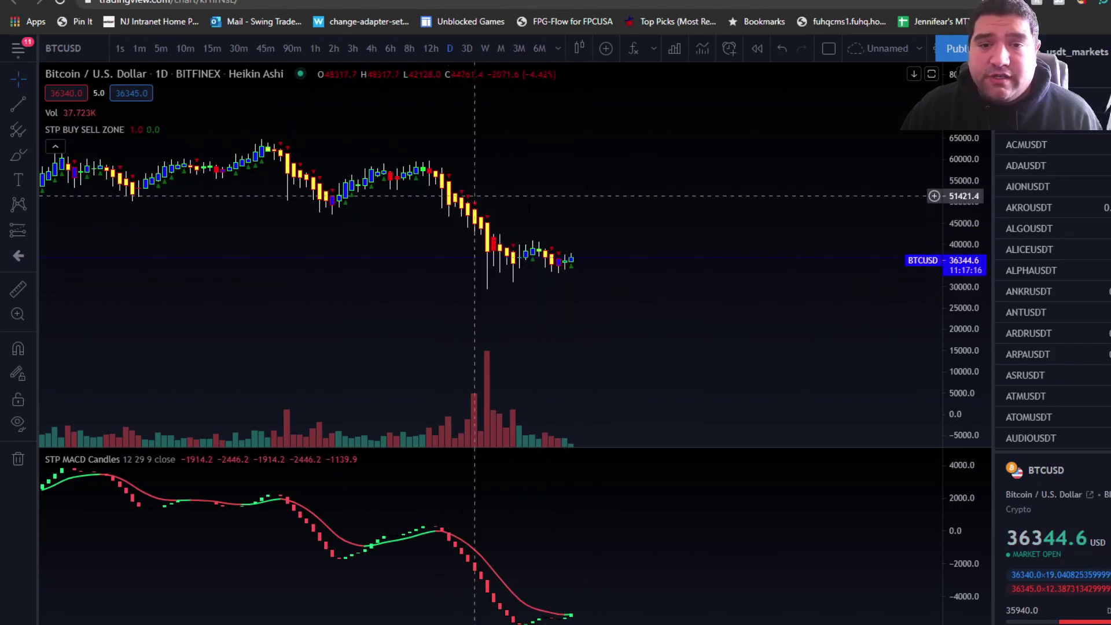
scroll(493, 230, up, 1)
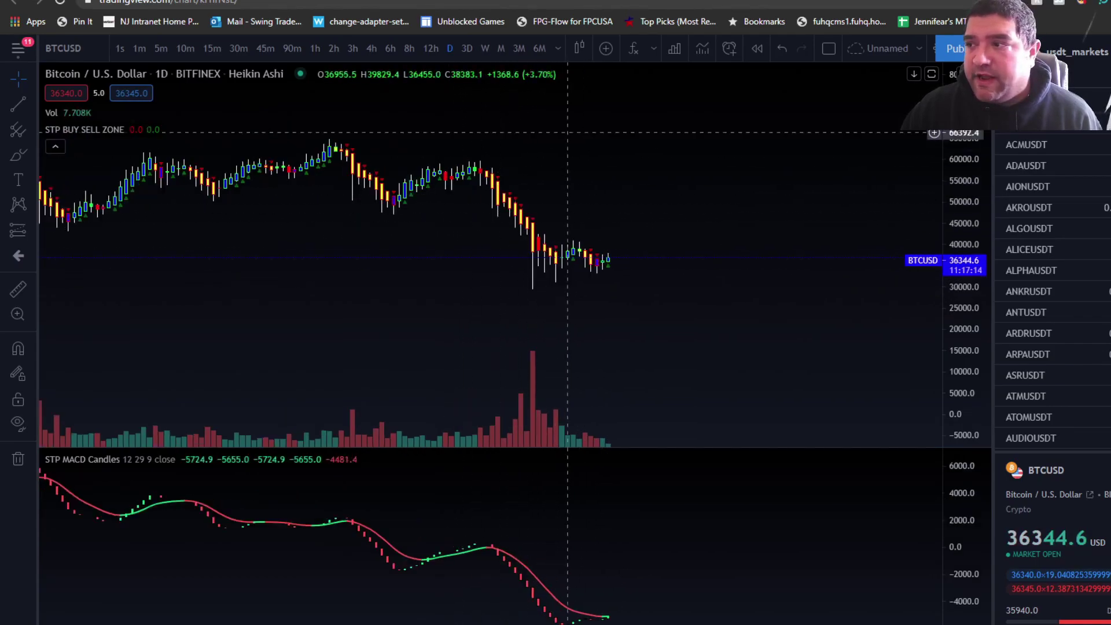
Add Swing Trade Pros - Price Flow Indicator (ETMA Triangular Exponential 20 20) shading candles green and red
click(632, 49)
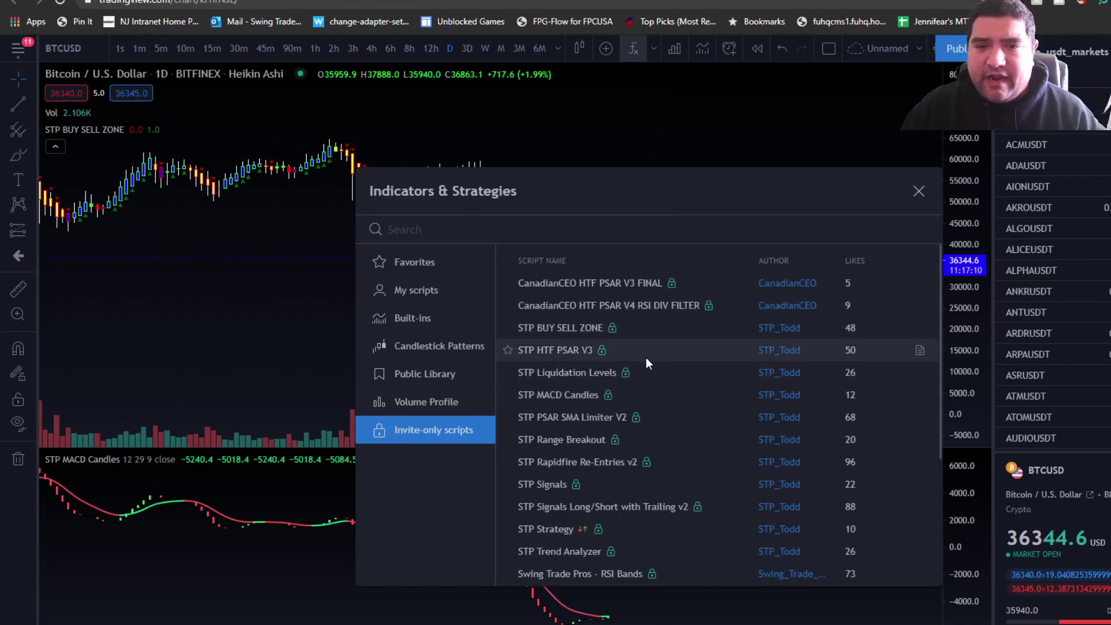
scroll(647, 360, down, 3)
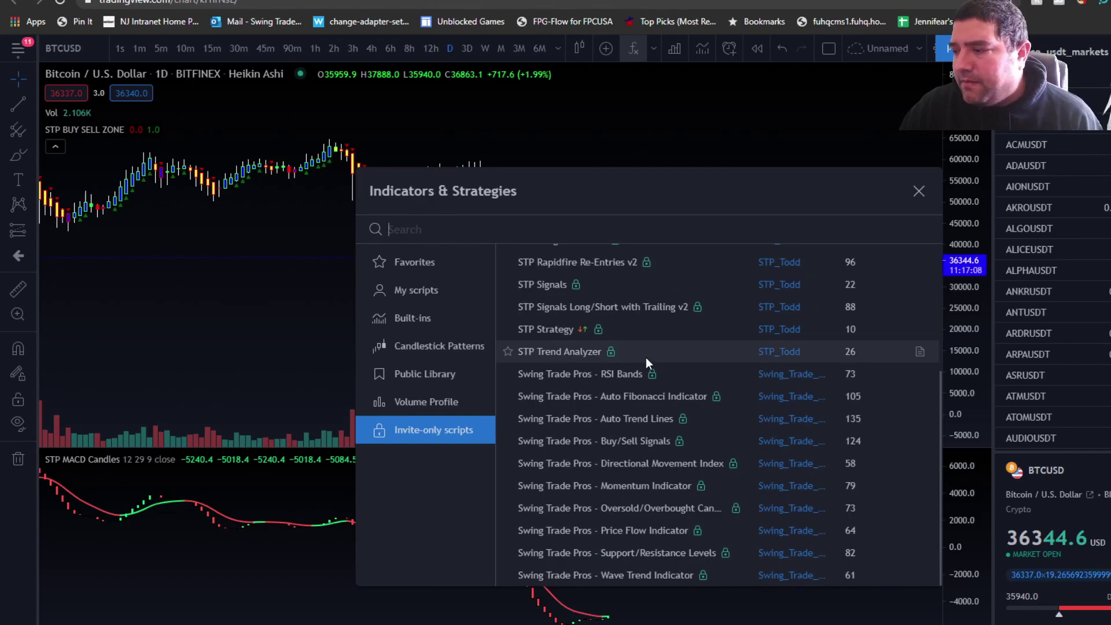
click(660, 529)
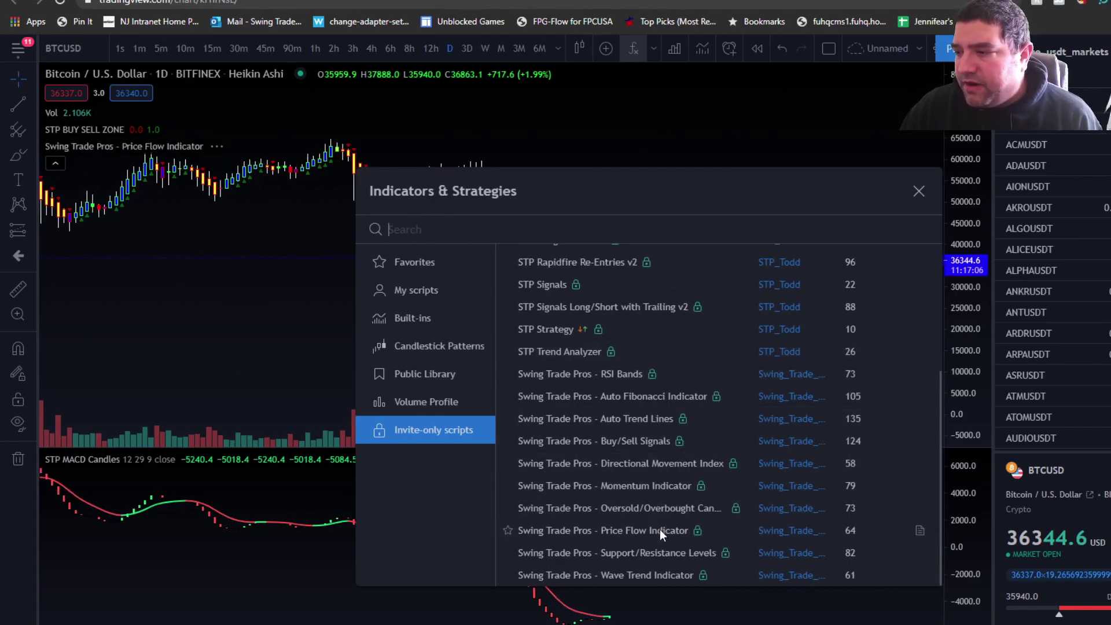
click(918, 191)
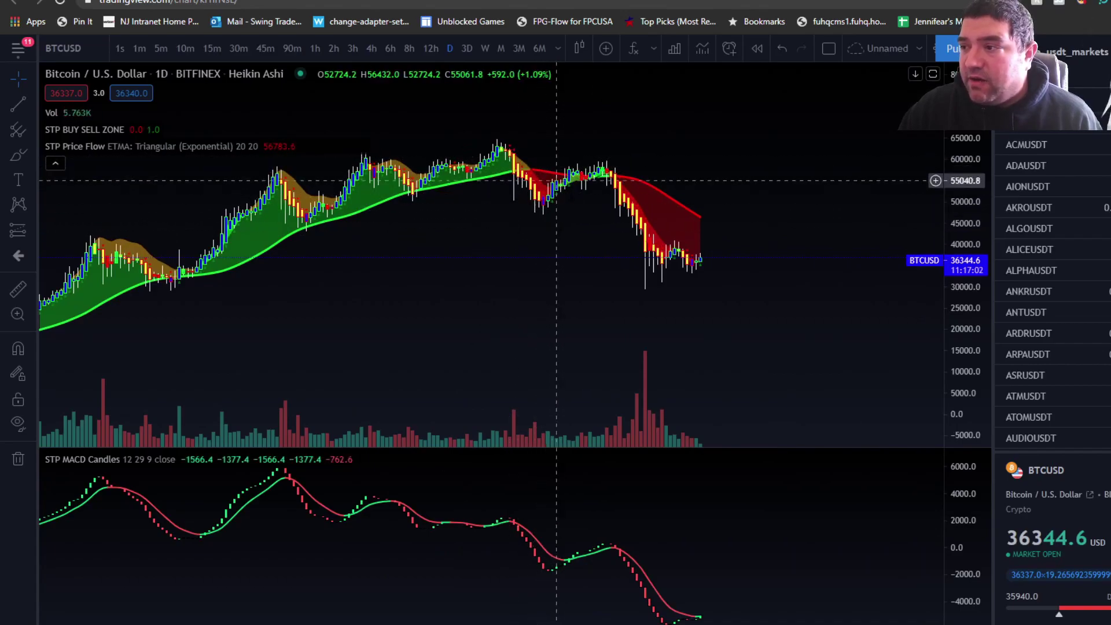
Add Swing Trade Pros - RSI Bands (8 ohlc4 2 3 100 5) and pan back to older candles
click(633, 49)
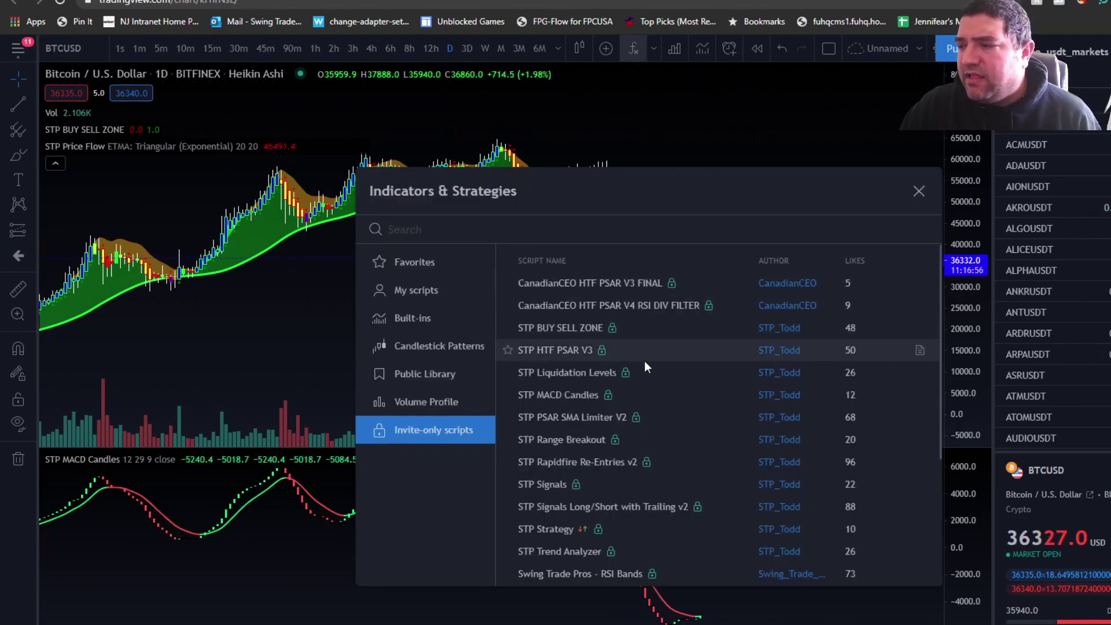
scroll(648, 360, down, 3)
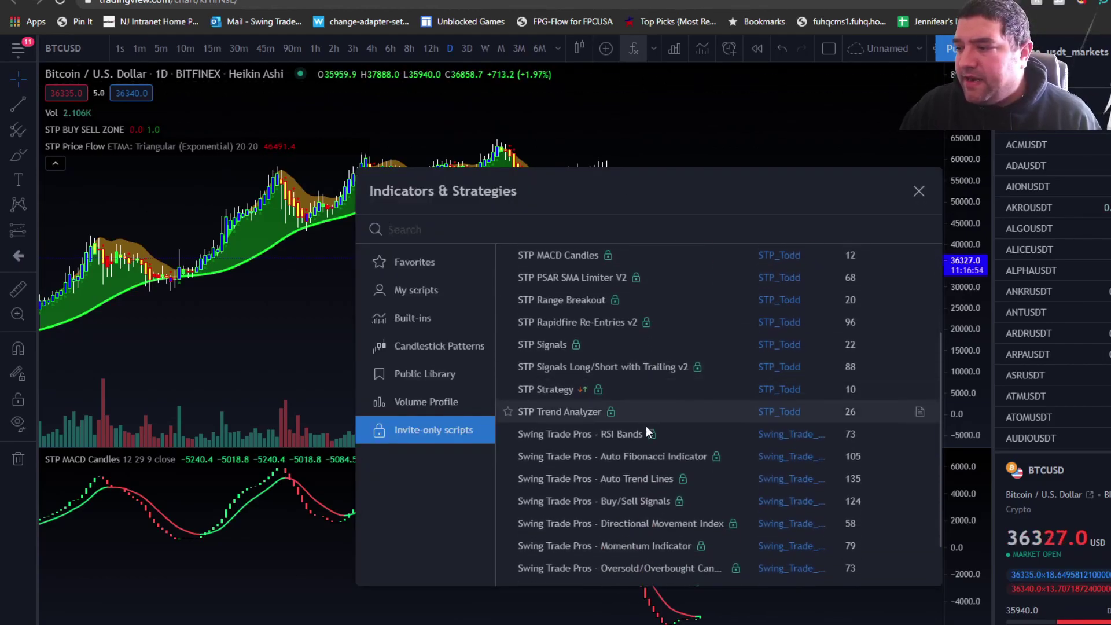
click(613, 435)
click(919, 191)
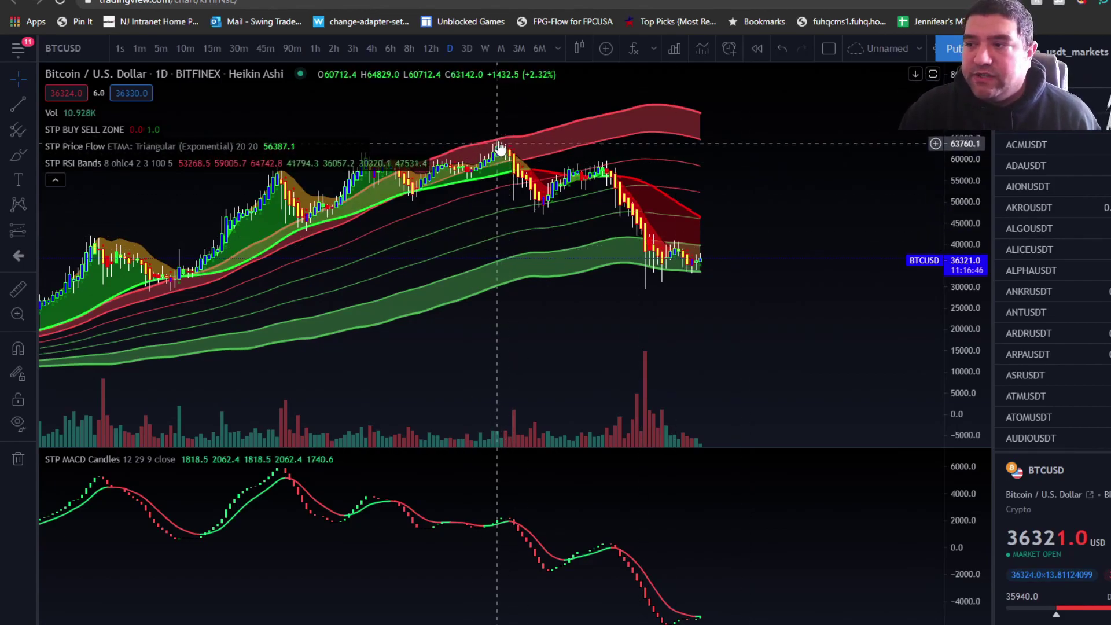
scroll(500, 147, down, 2)
drag(499, 147, 581, 168)
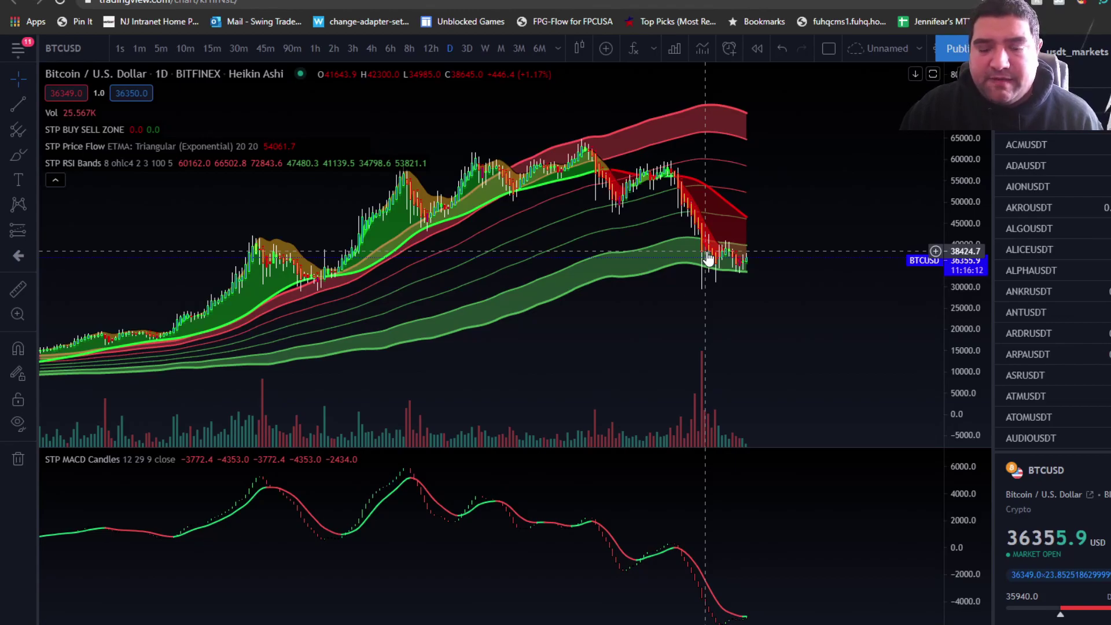
scroll(708, 258, up, 2)
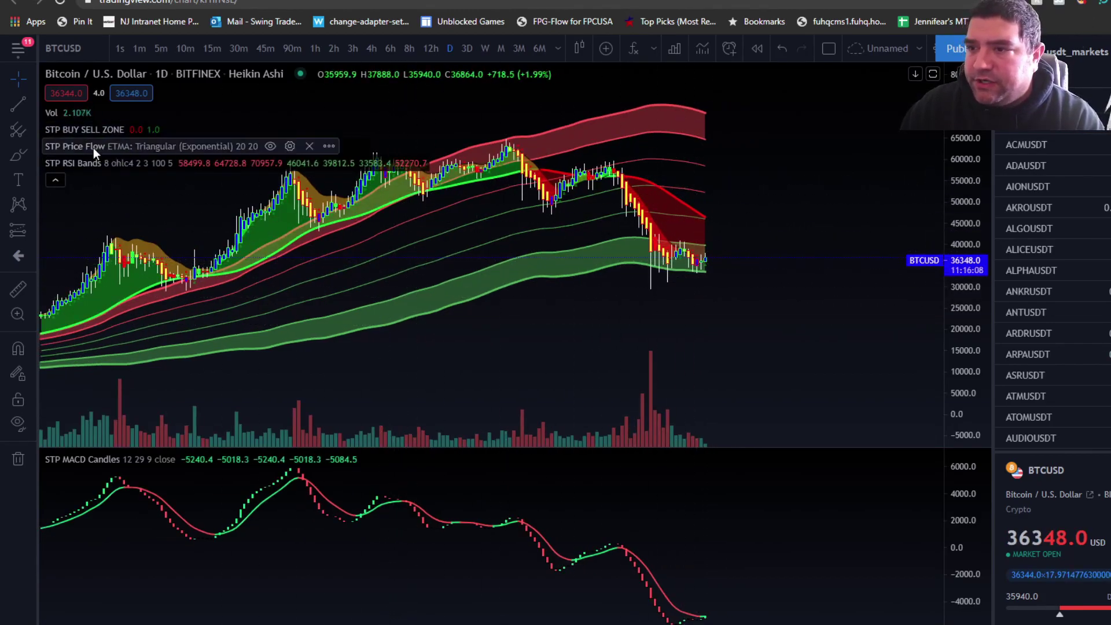
Add Swing Trade Pros - Oversold/Overbought Candles (14 75 25), pan to older candles, and reopen the indicators list
click(631, 49)
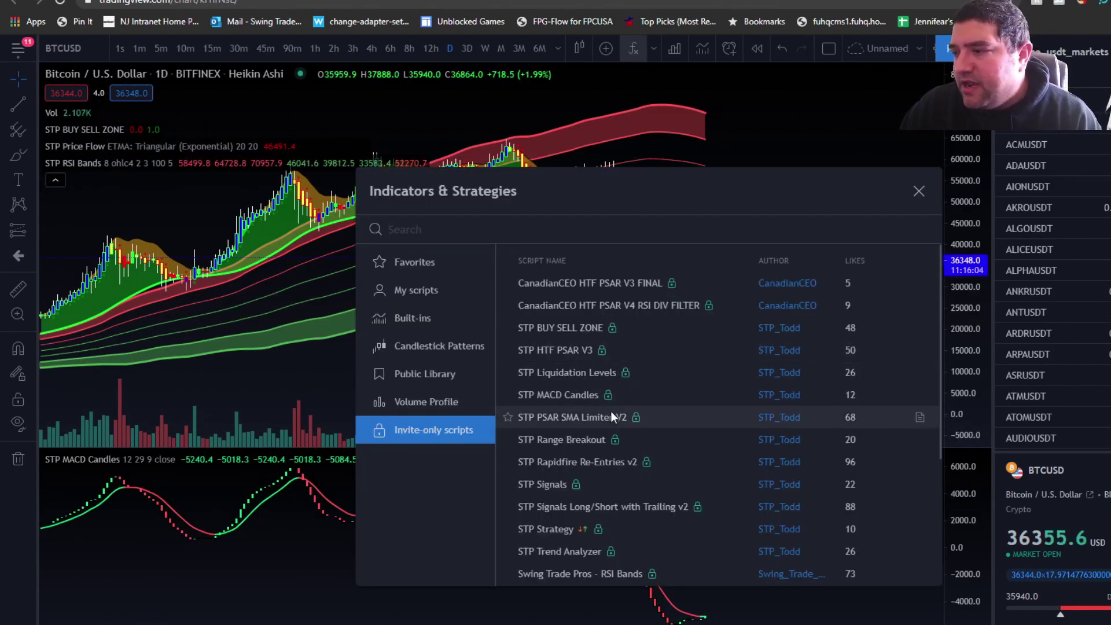
scroll(596, 408, down, 3)
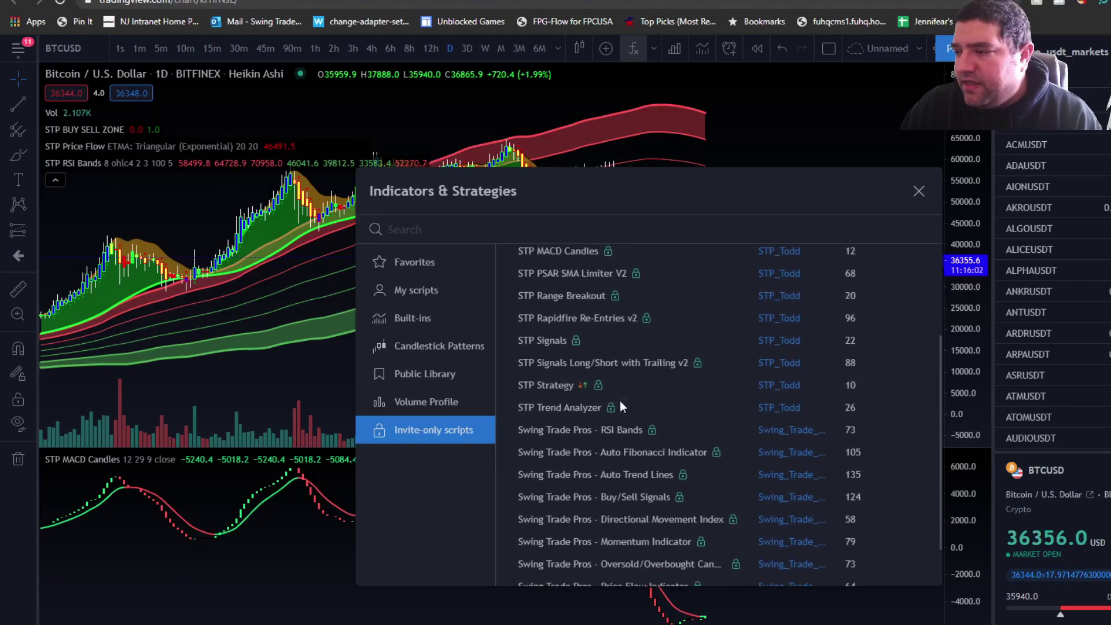
scroll(620, 400, down, 1)
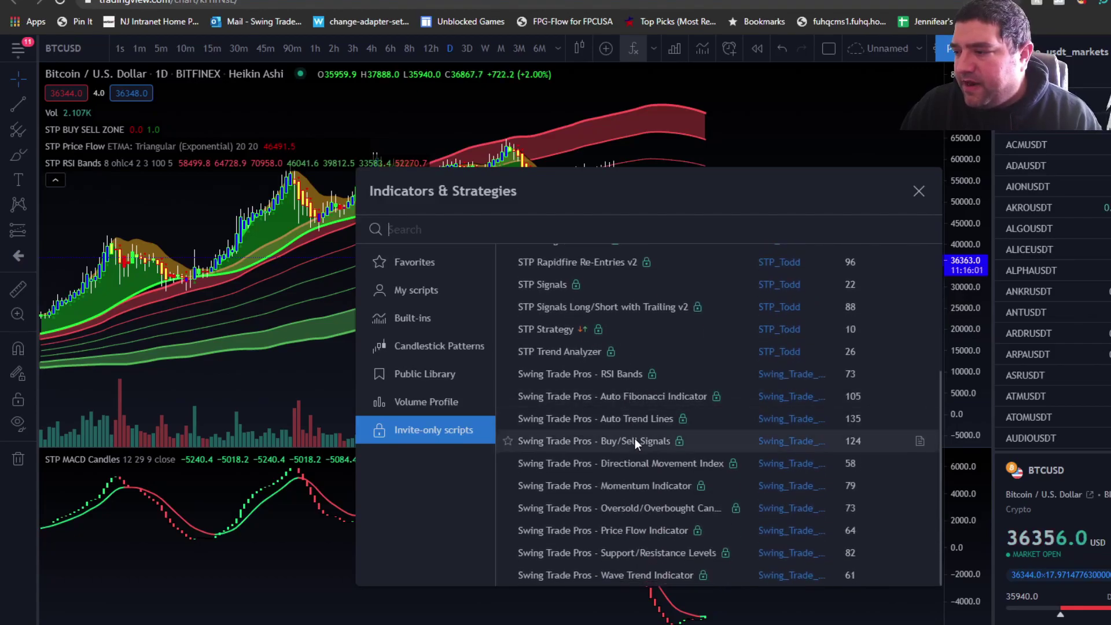
click(630, 509)
click(918, 191)
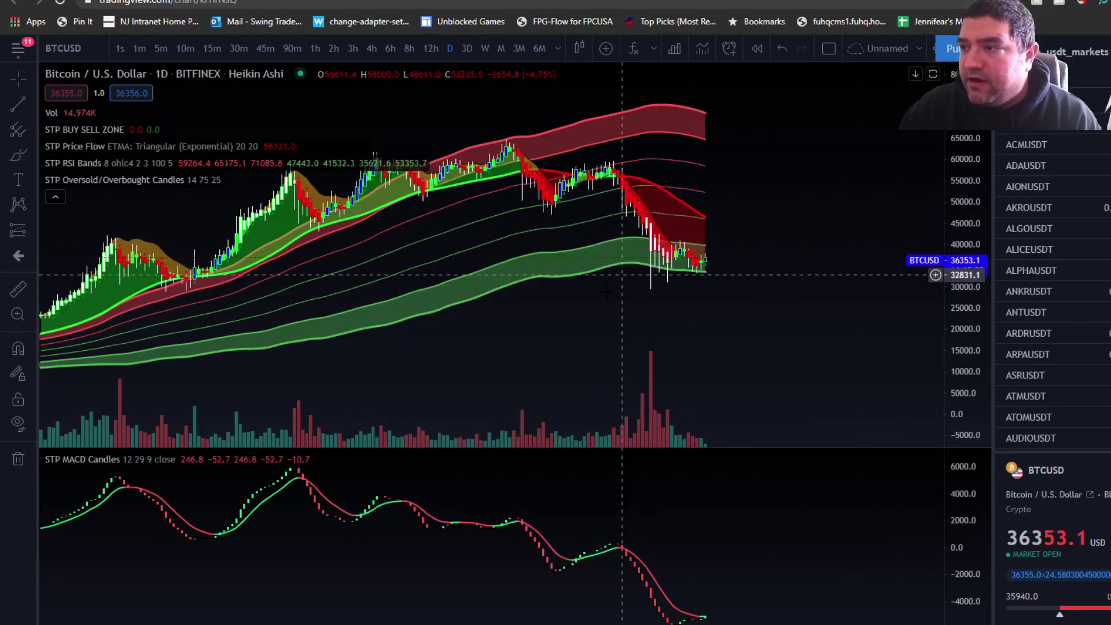
drag(295, 190, 356, 188)
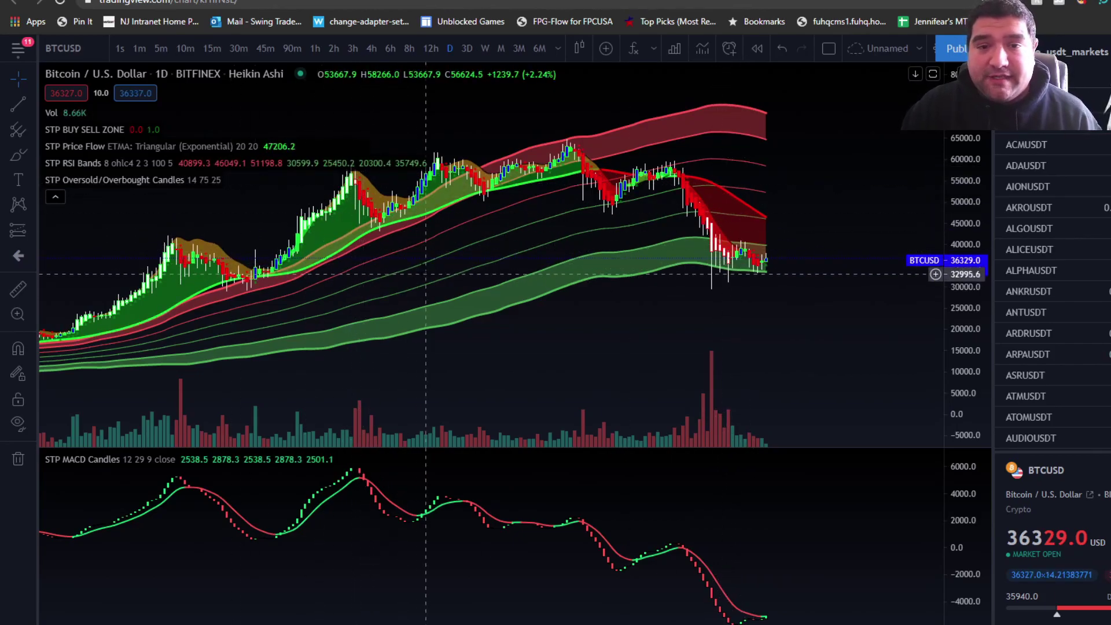
click(638, 54)
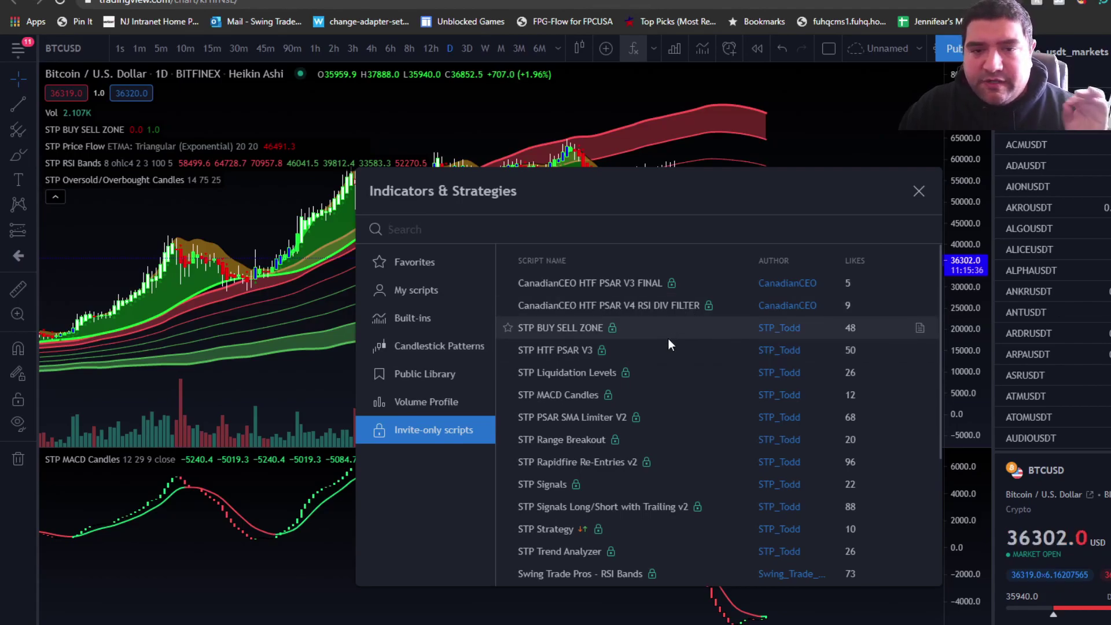
Add Swing Trade Pros - Support/Resistance Levels (50 25 5 Close) from the invite-only scripts list
scroll(665, 354, down, 2)
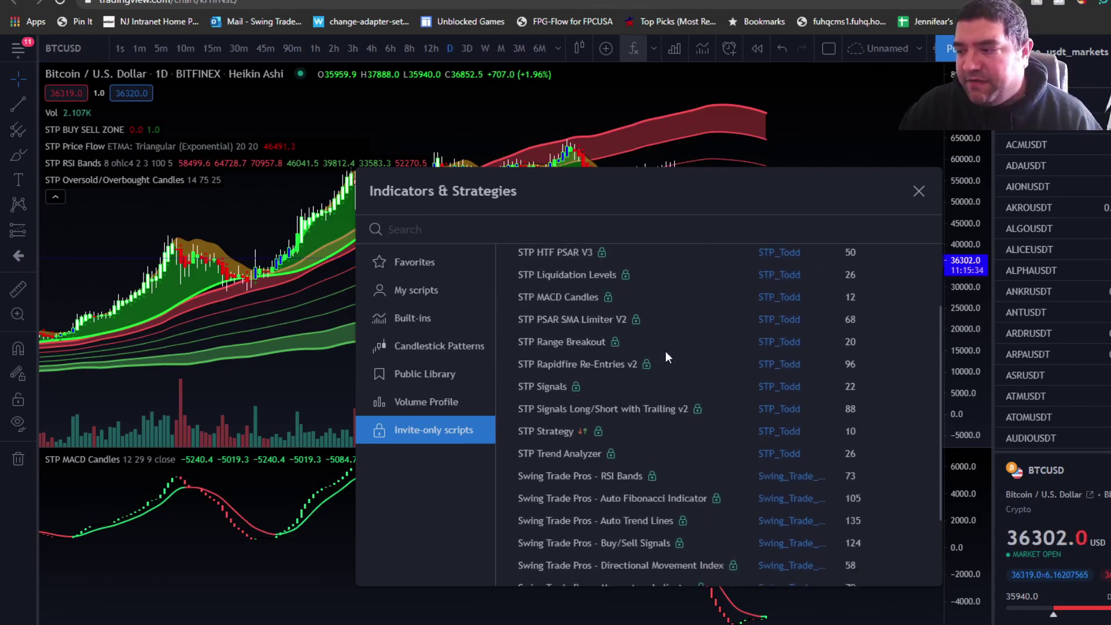
scroll(666, 357, down, 3)
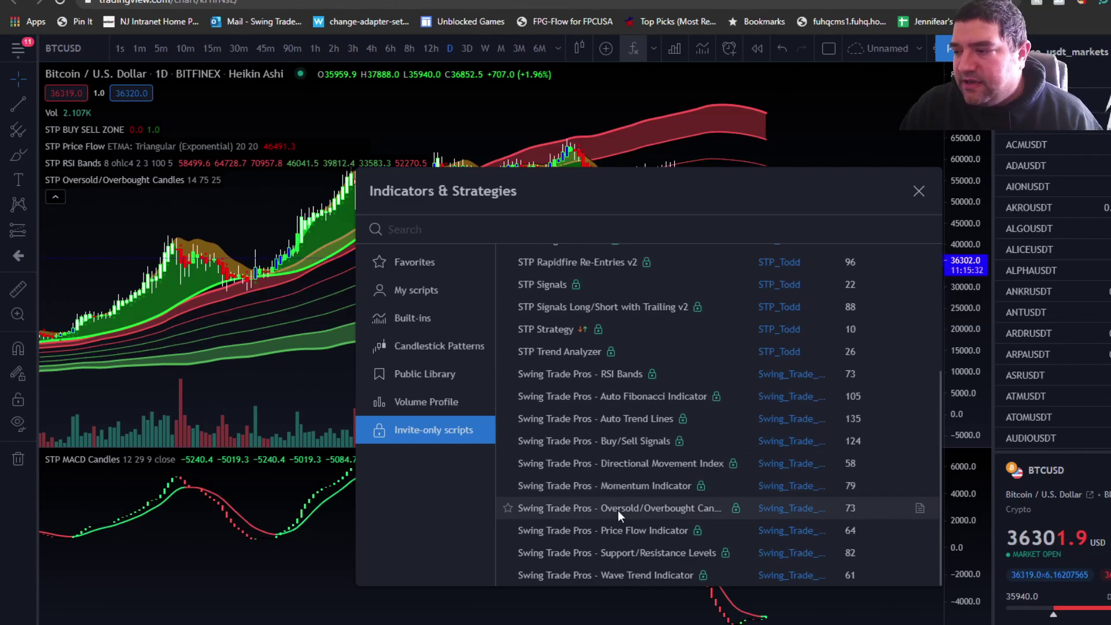
click(619, 549)
click(923, 188)
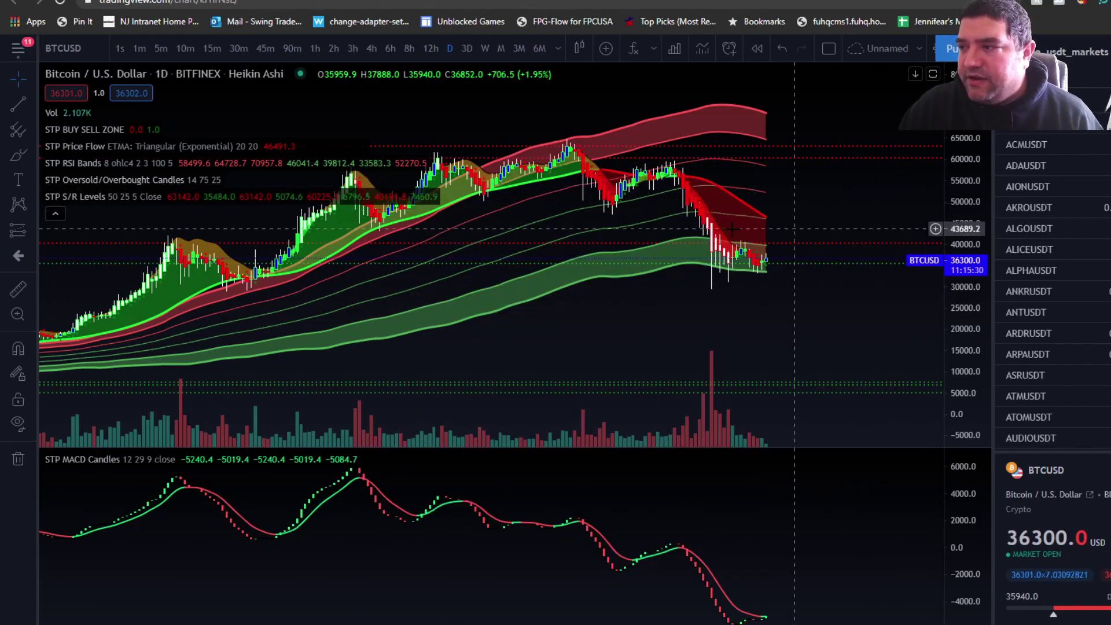